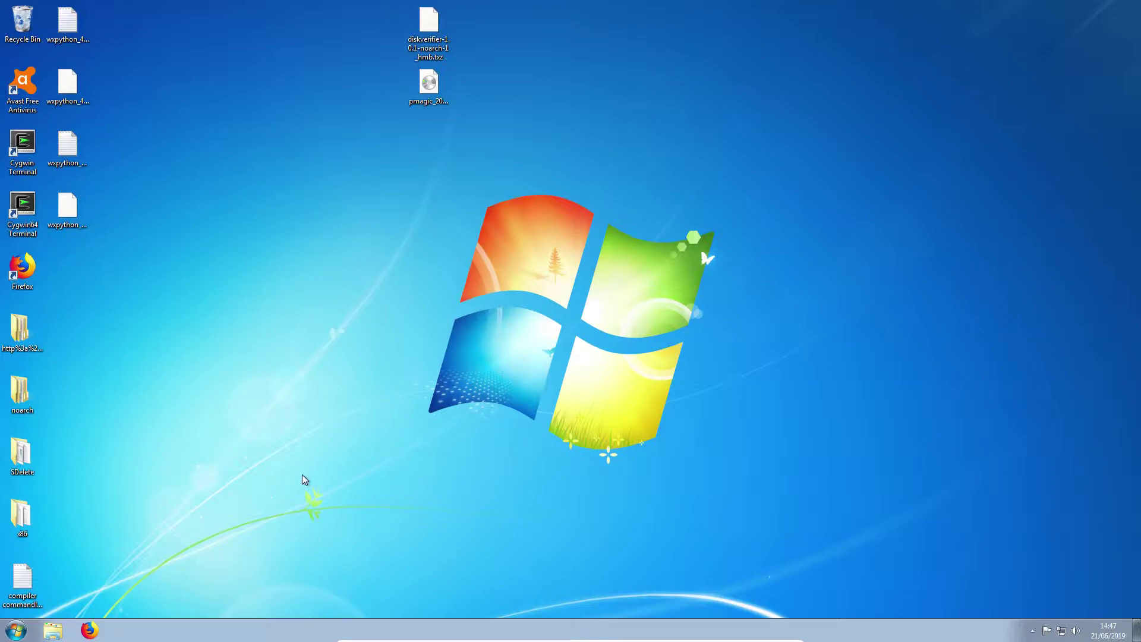
pyautogui.click(91, 630)
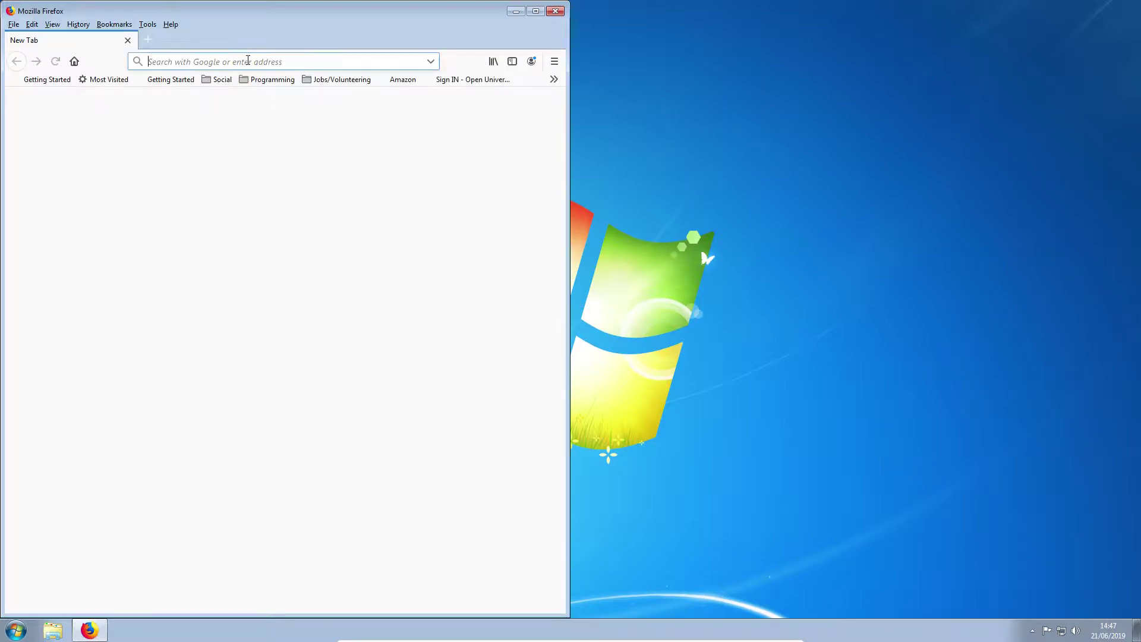
pyautogui.write('u')
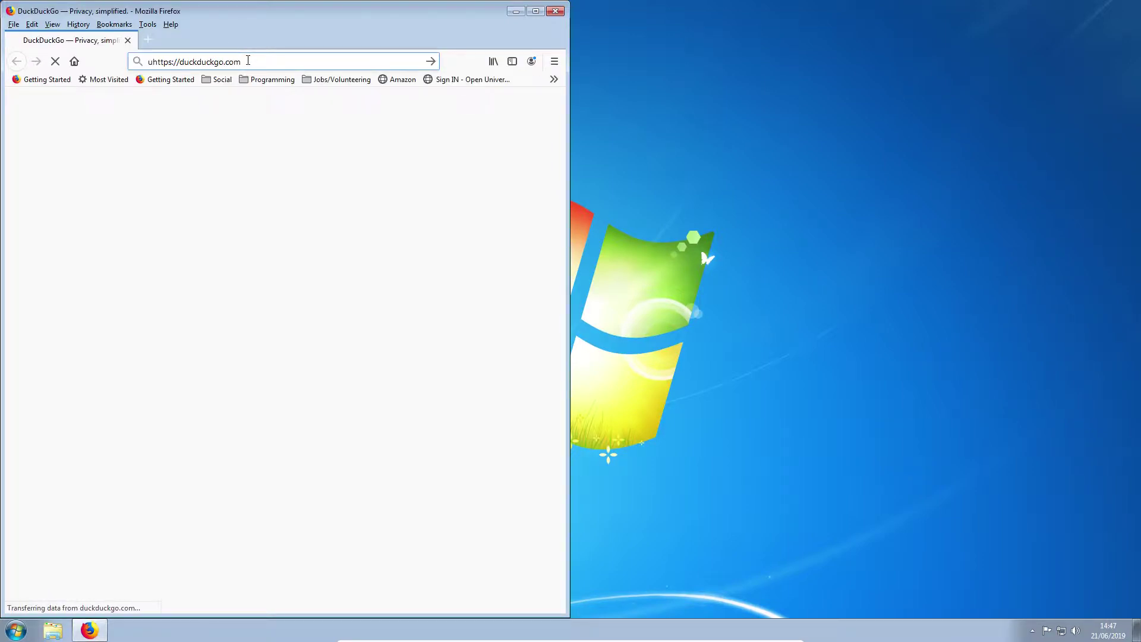
pyautogui.write('m')
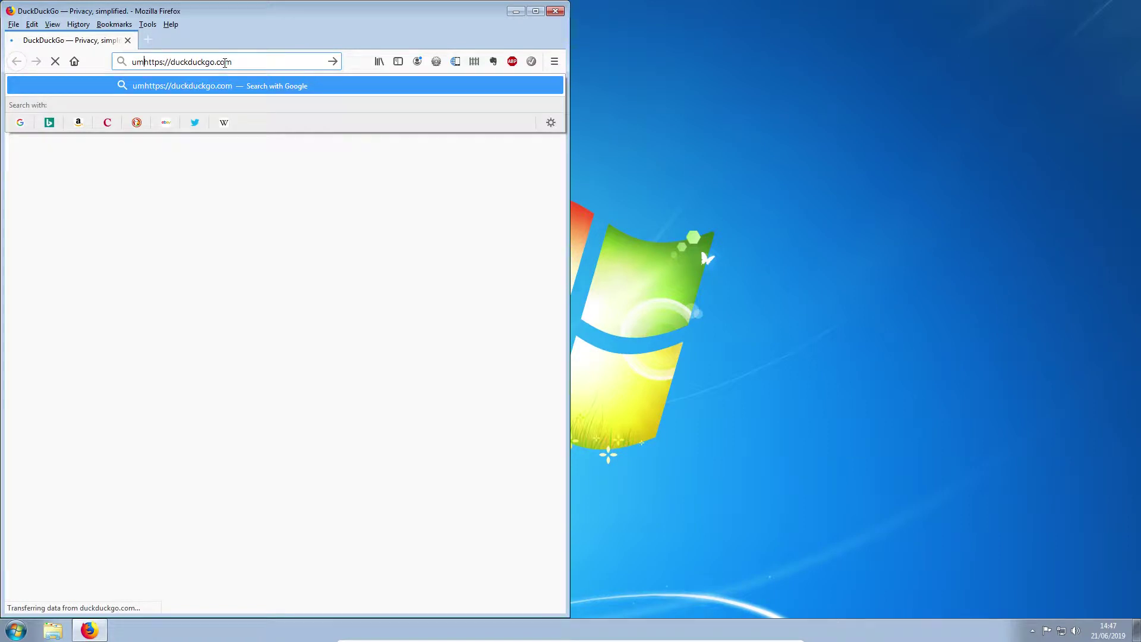
pyautogui.press('BackSpace')
pyautogui.press('BackSpace')
pyautogui.press('Down')
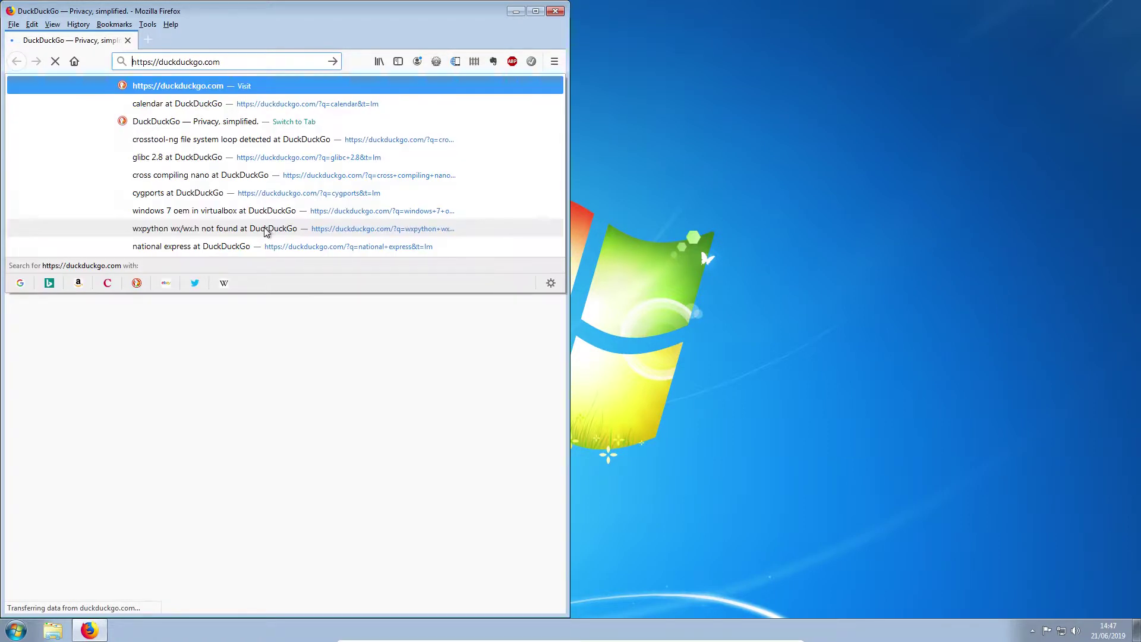
pyautogui.click(227, 380)
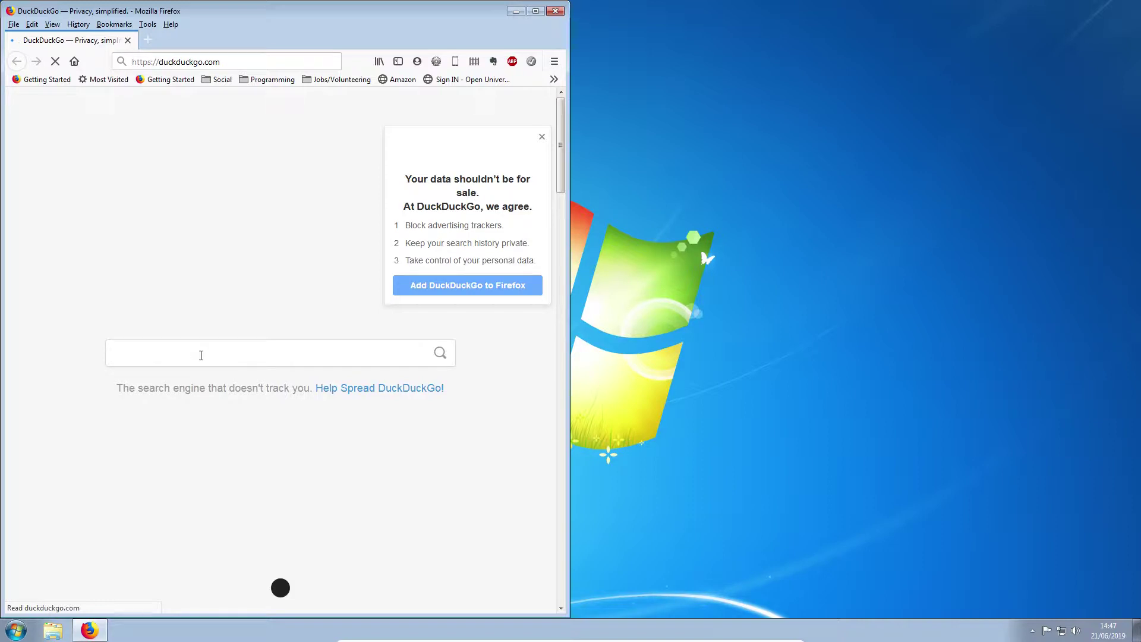
# Step: Search DuckDuckGo for 'unetbootin' and open the 'UNetbootin - Homepage and Downloads' result
pyautogui.write('un')
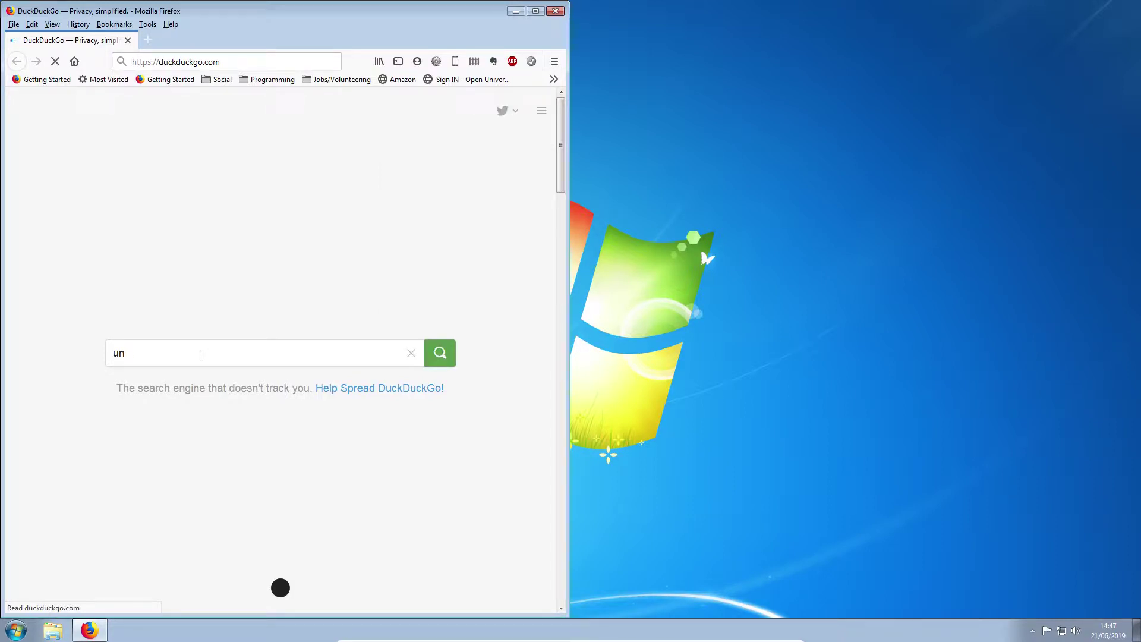
pyautogui.write('etbootin')
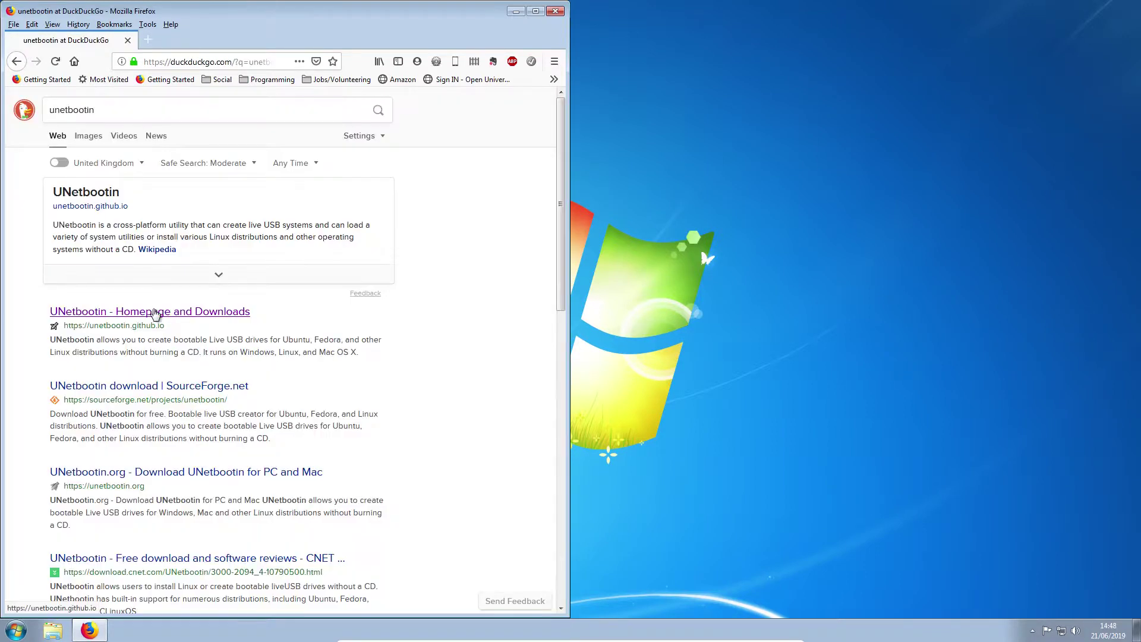
pyautogui.click(150, 312)
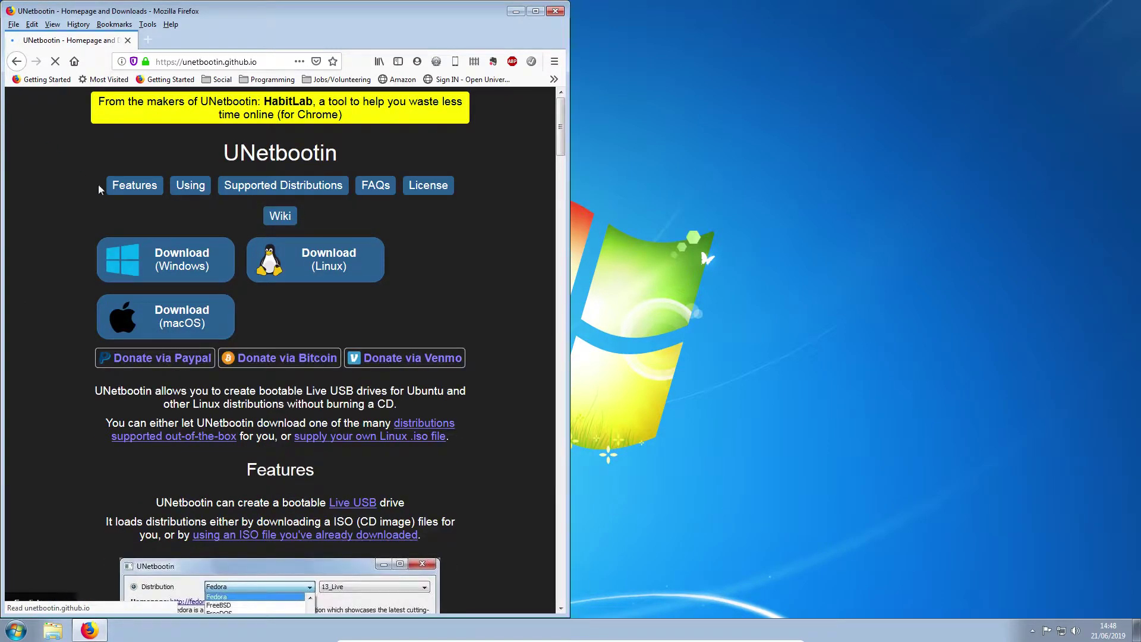
# Step: Save the Windows installer unetbootin-windows-661.exe to Downloads, then close Firefox
pyautogui.click(172, 261)
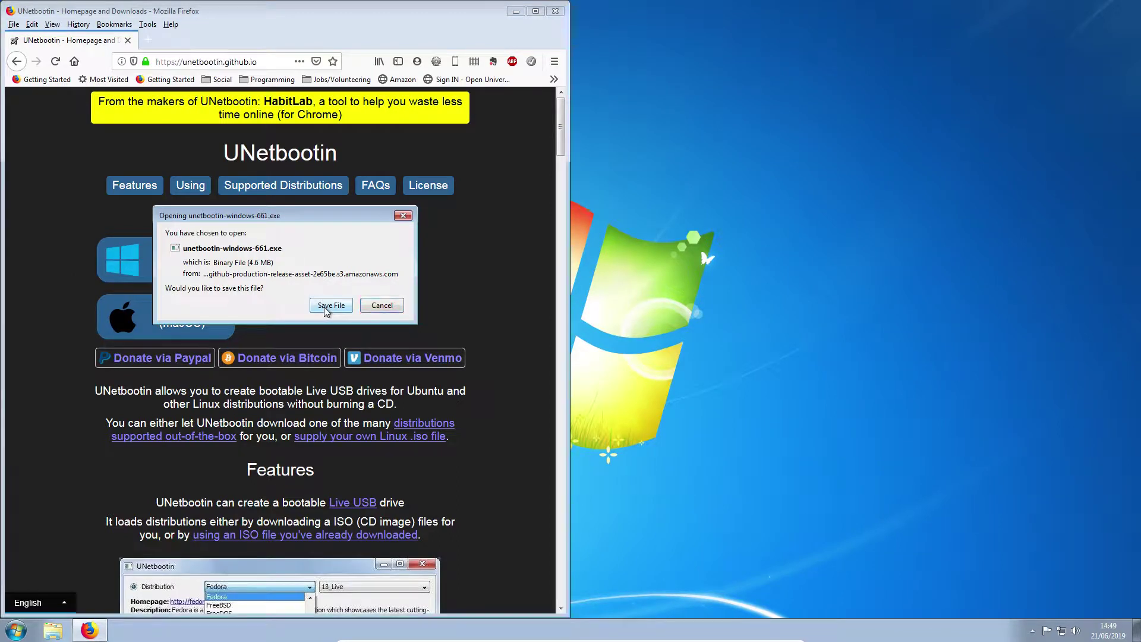
pyautogui.click(324, 308)
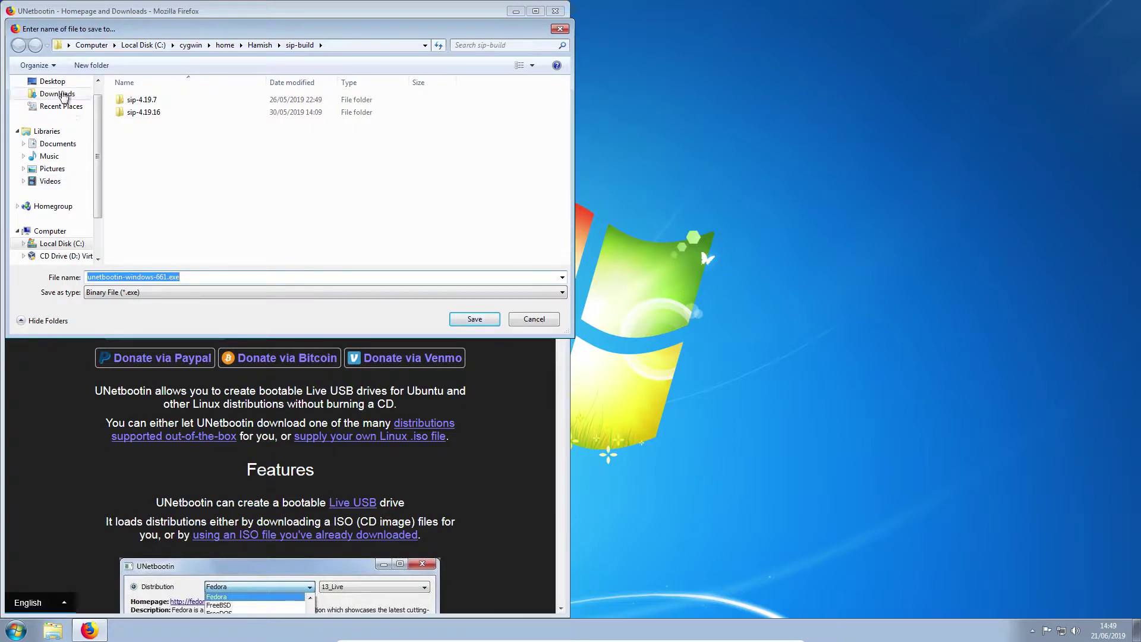
pyautogui.click(57, 94)
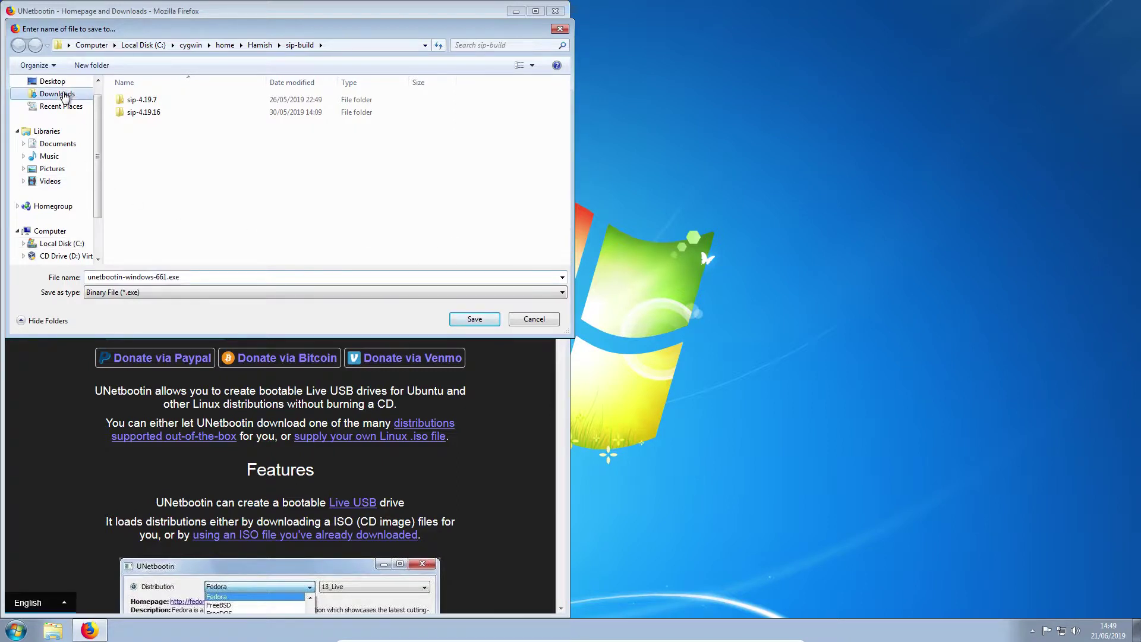
pyautogui.click(474, 320)
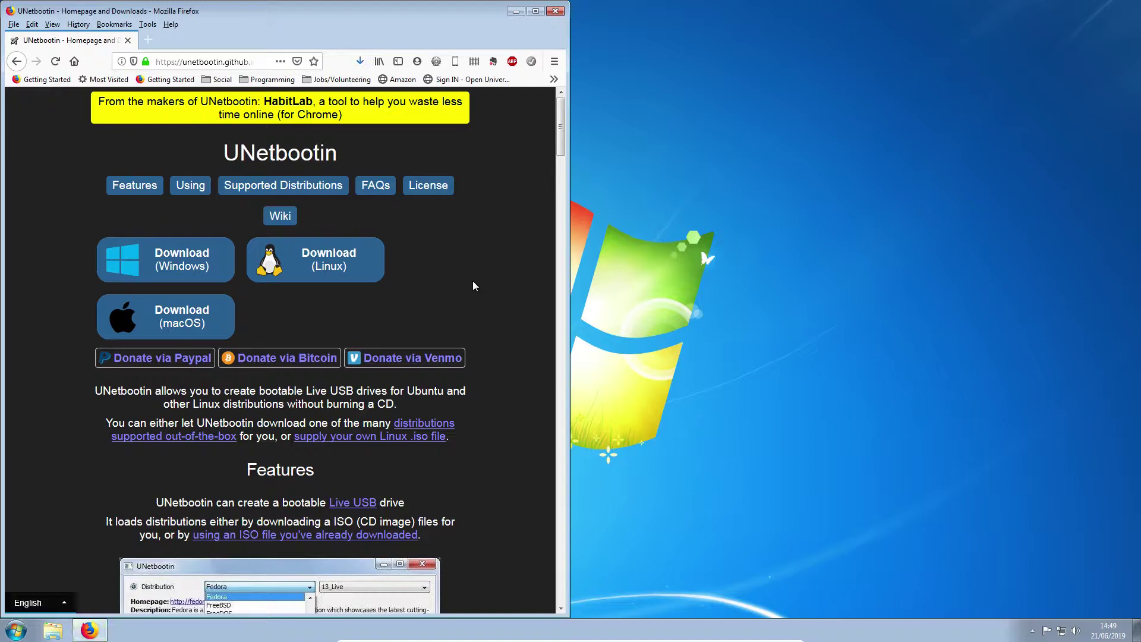
pyautogui.click(554, 11)
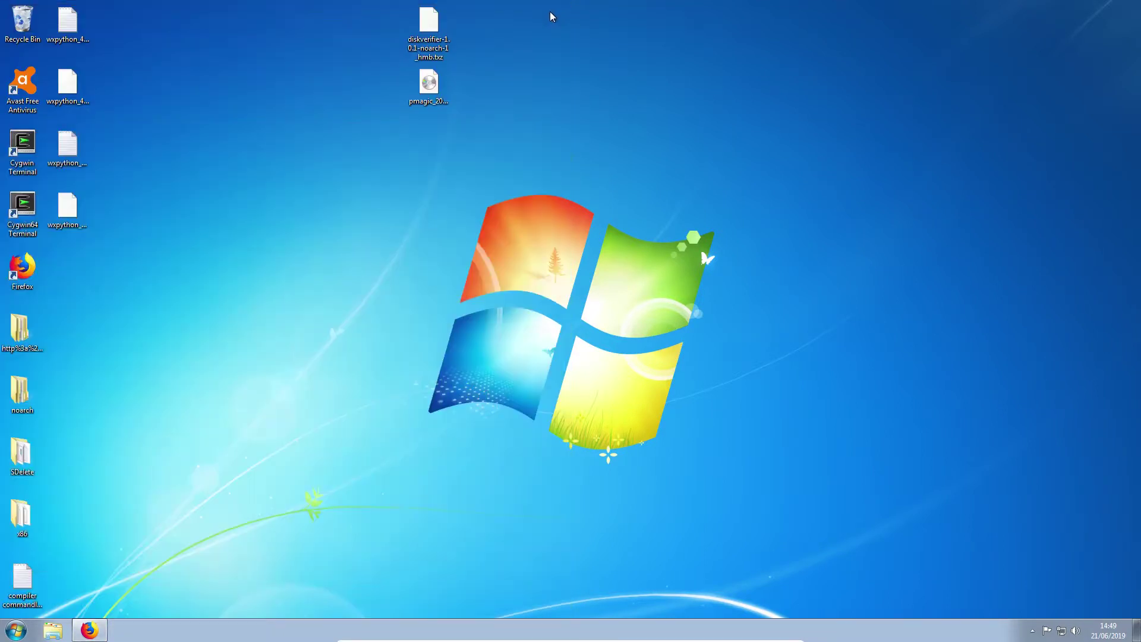
# Step: In Explorer's Computer view, bring up the Format dialog for the PMAGIC (E:) drive
pyautogui.click(56, 630)
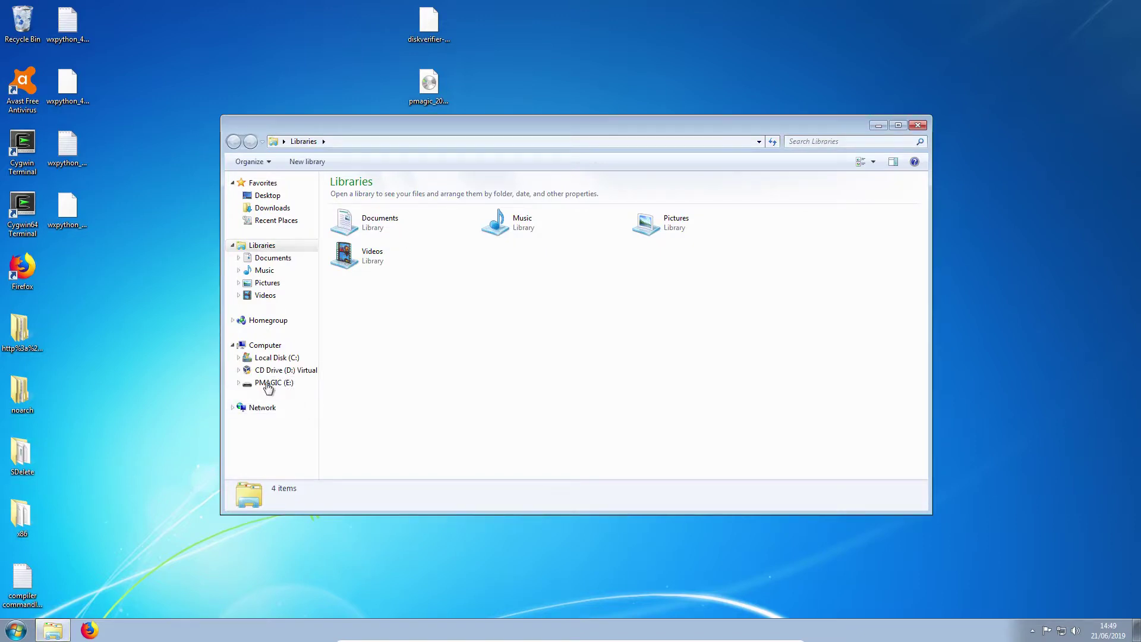
pyautogui.click(260, 344)
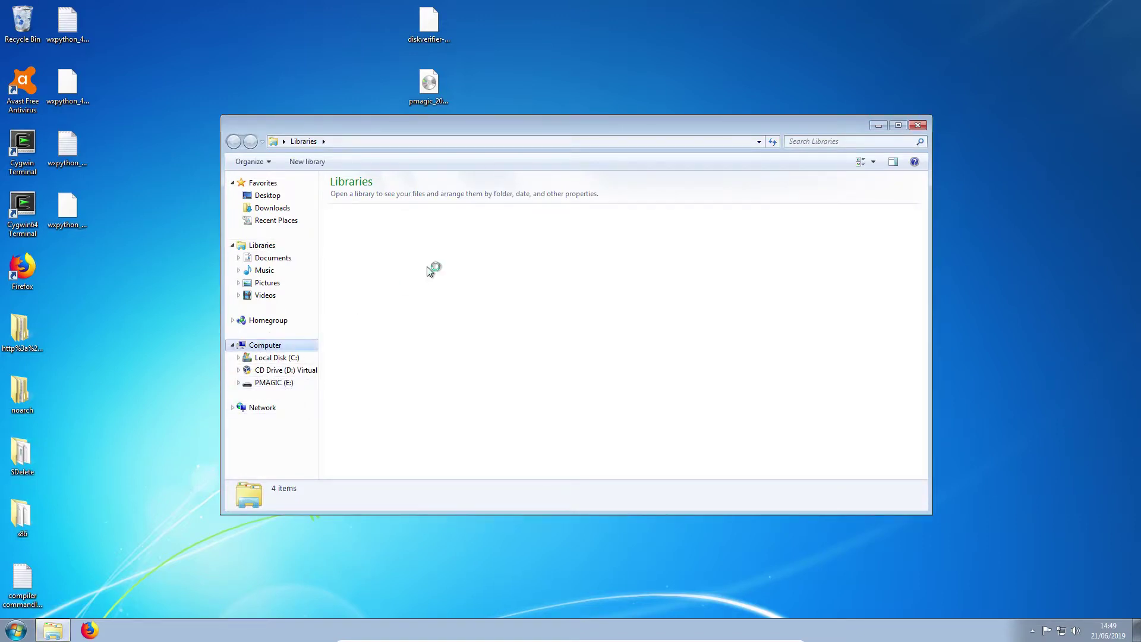
pyautogui.click(551, 262)
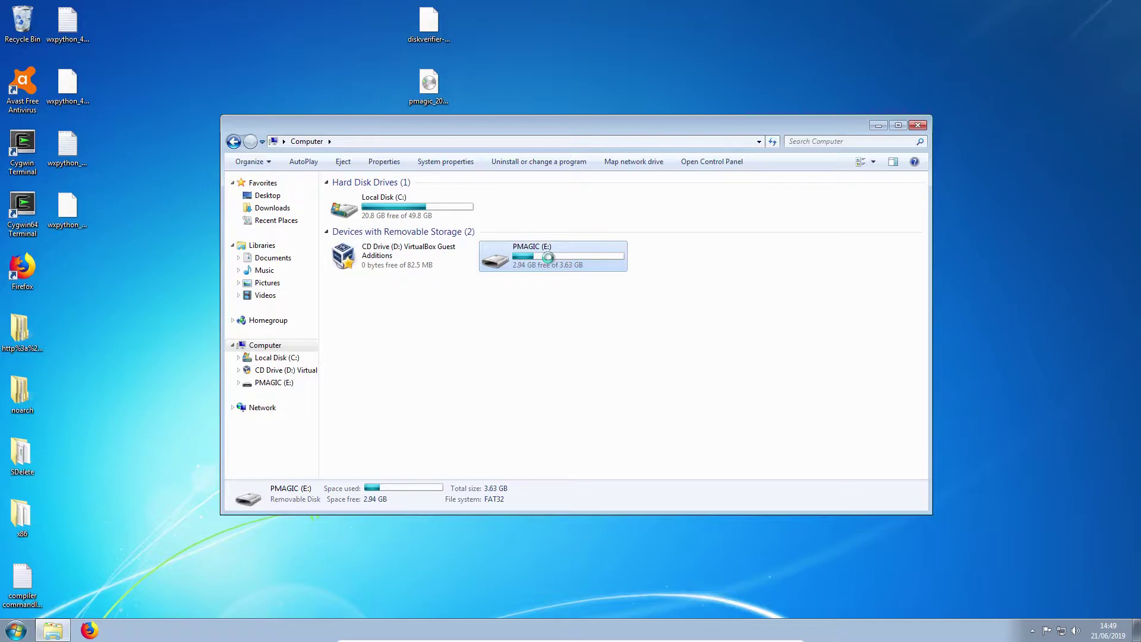
pyautogui.rightClick(549, 262)
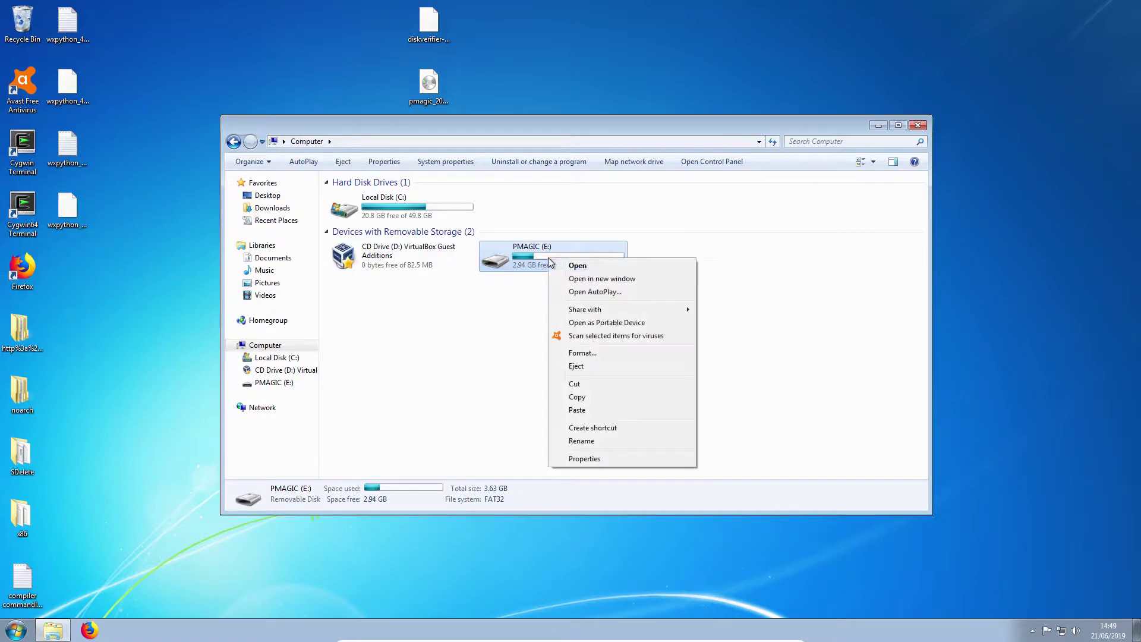
pyautogui.click(587, 354)
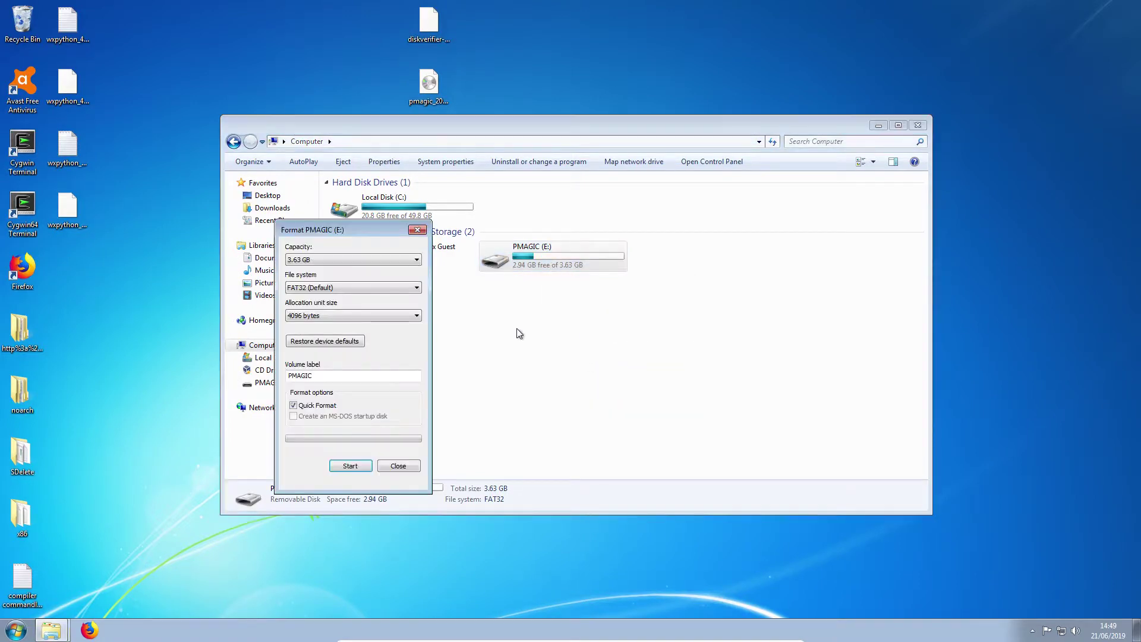
# Step: Quick-format PMAGIC (E:) as FAT32, confirming the data wipe, then open Downloads
pyautogui.click(369, 287)
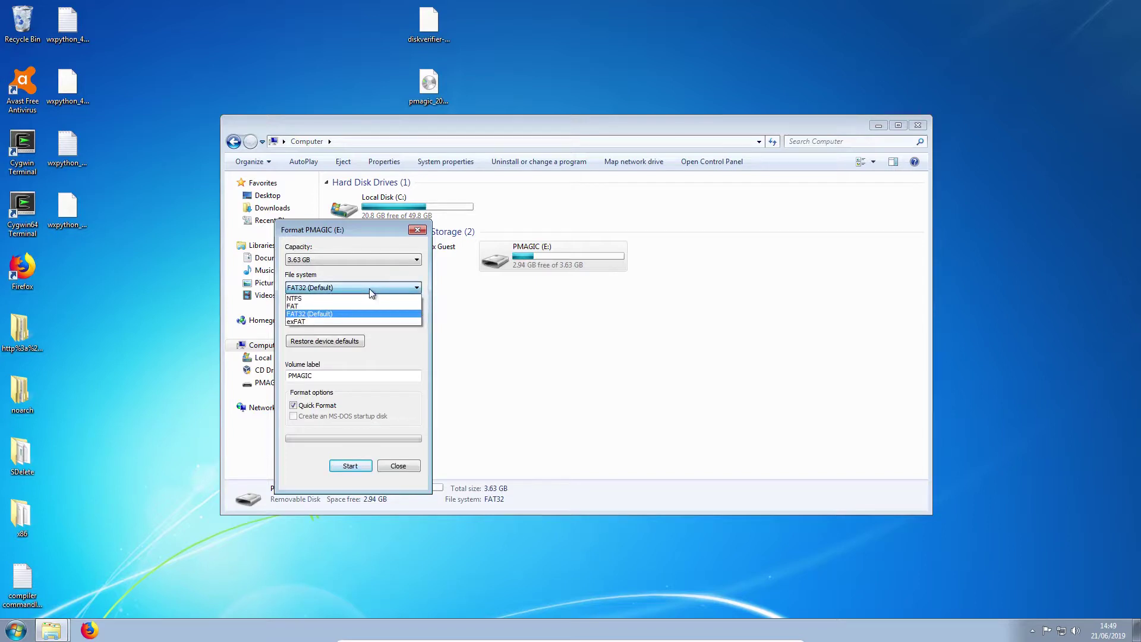
pyautogui.click(369, 288)
pyautogui.click(369, 289)
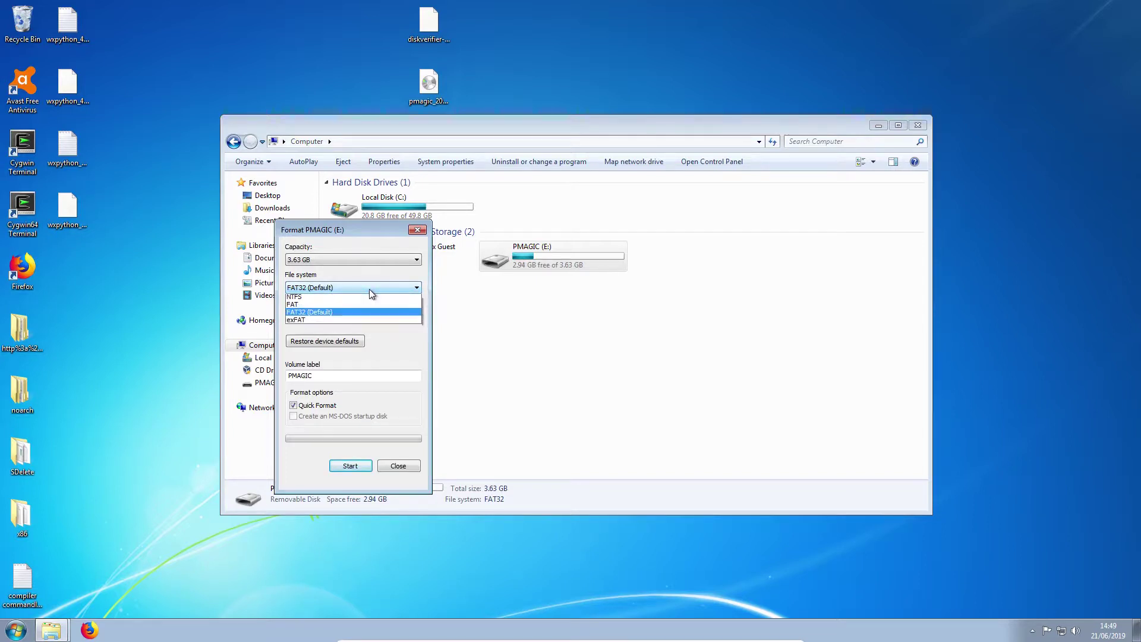
pyautogui.click(369, 288)
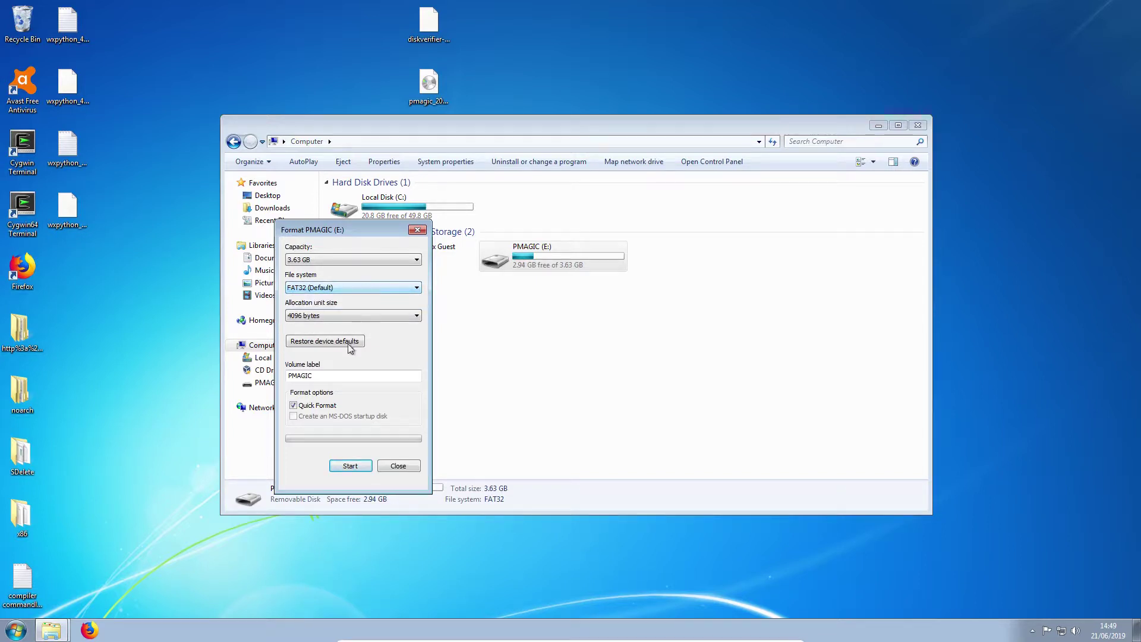
pyautogui.click(341, 463)
pyautogui.click(341, 462)
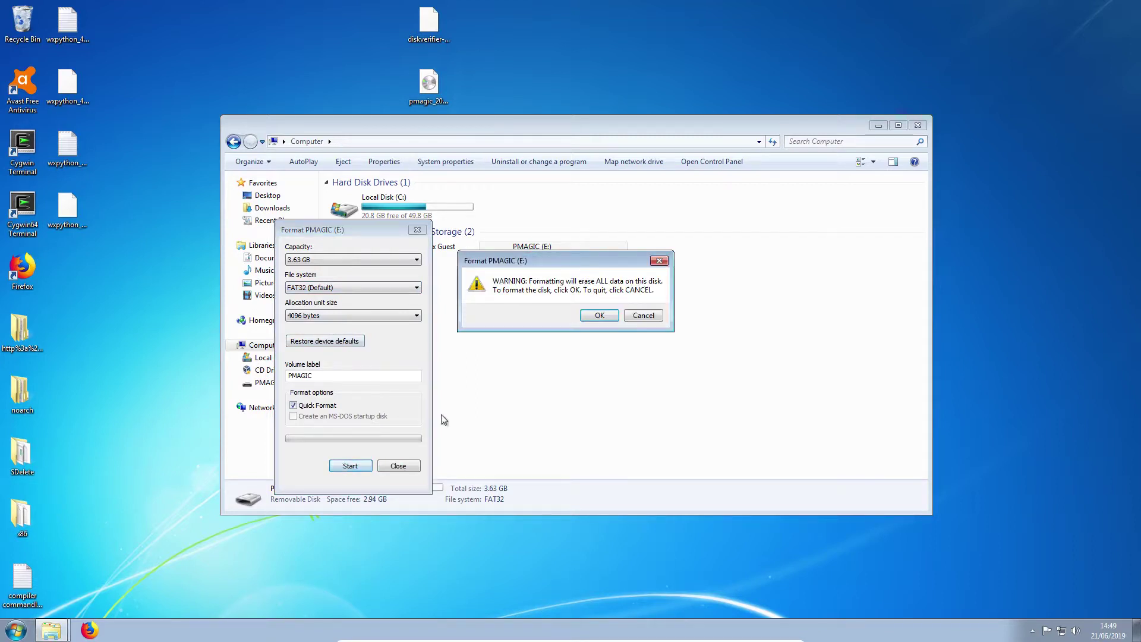
pyautogui.click(598, 317)
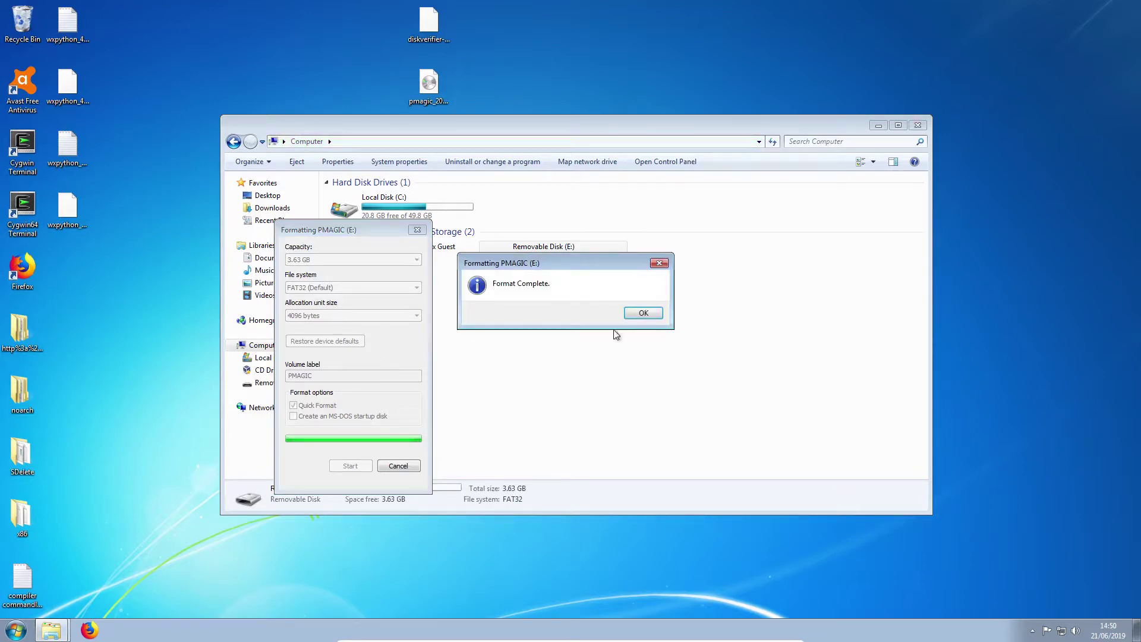
pyautogui.click(656, 315)
pyautogui.click(402, 465)
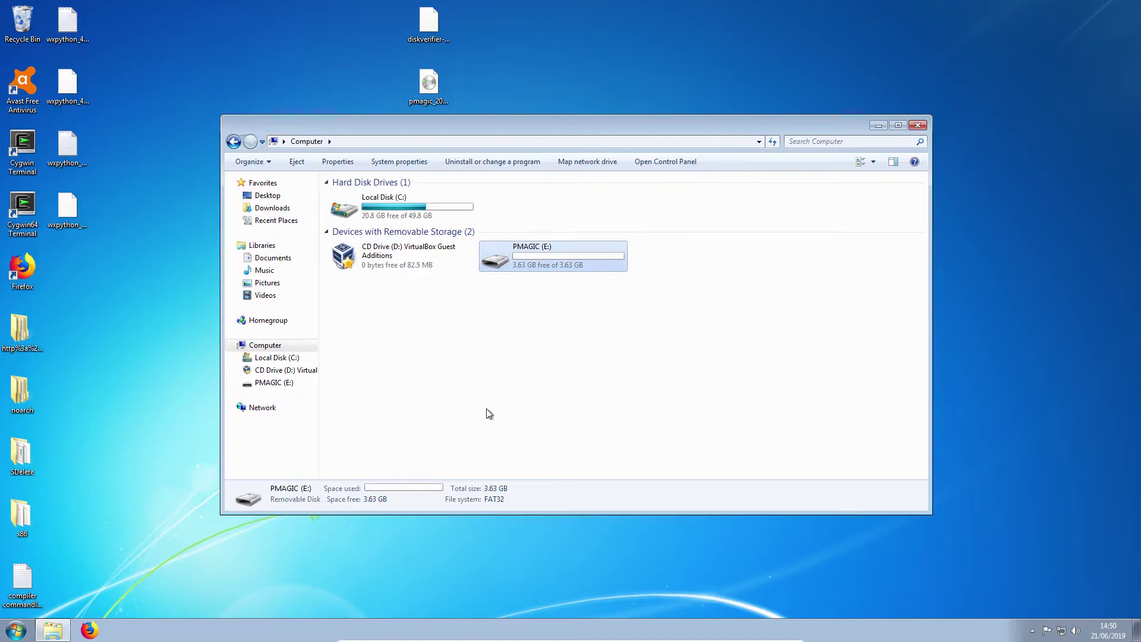
pyautogui.click(485, 407)
pyautogui.click(272, 208)
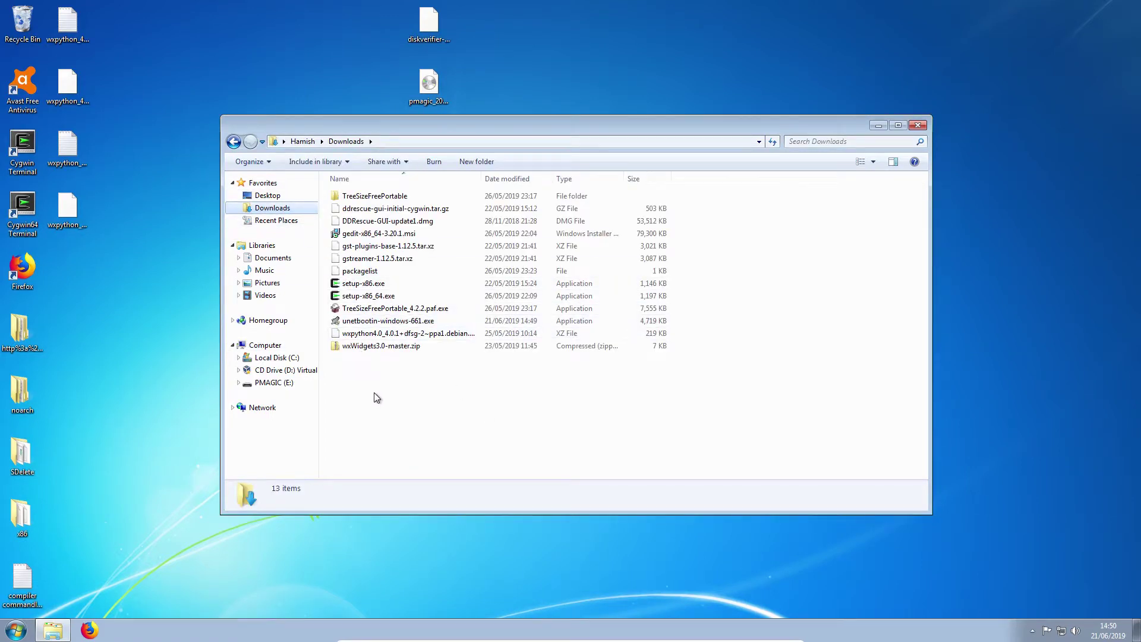
# Step: Run unetbootin-windows-661.exe with admin approval and keep E:\ as the USB target drive
pyautogui.doubleClick(375, 321)
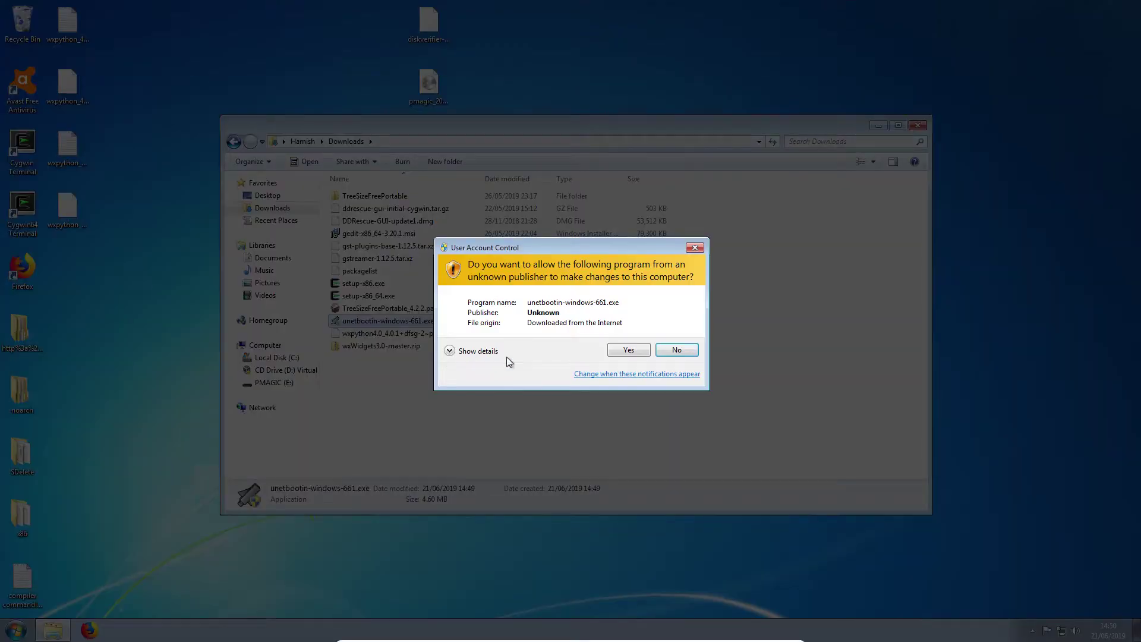
pyautogui.click(628, 350)
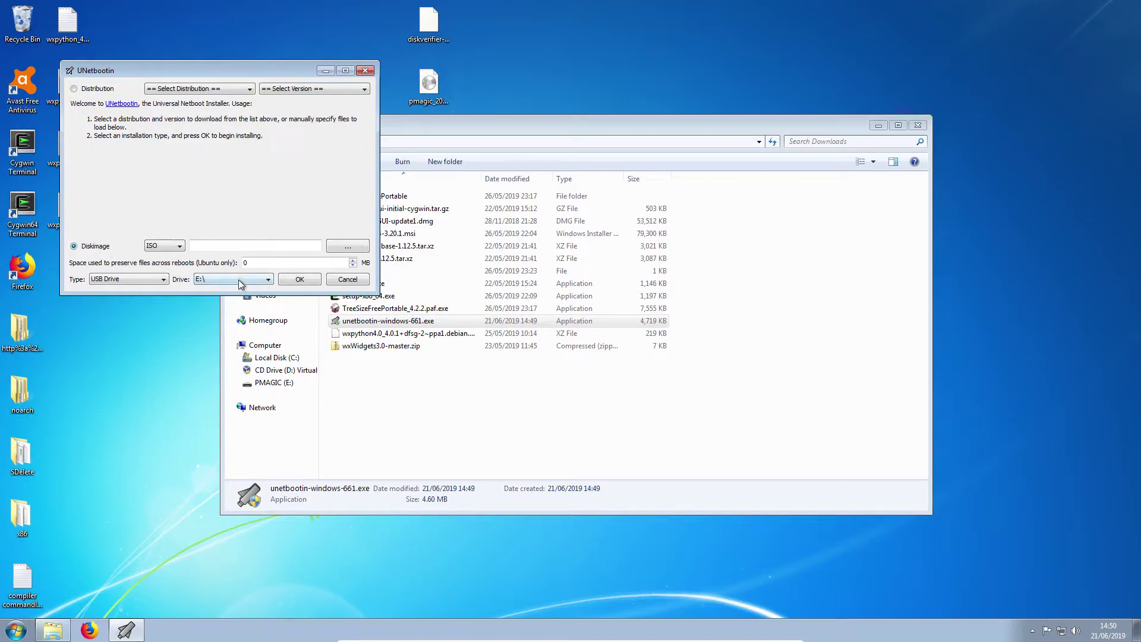
pyautogui.moveTo(508, 122); pyautogui.dragTo(684, 100)
pyautogui.click(451, 321)
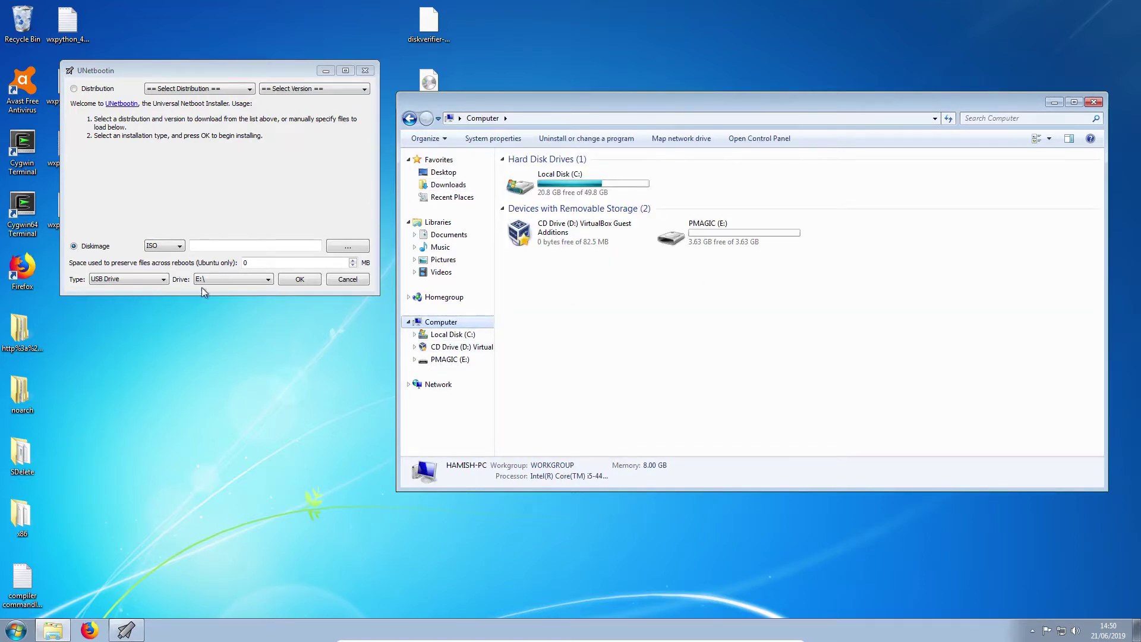
pyautogui.click(227, 277)
pyautogui.click(227, 277)
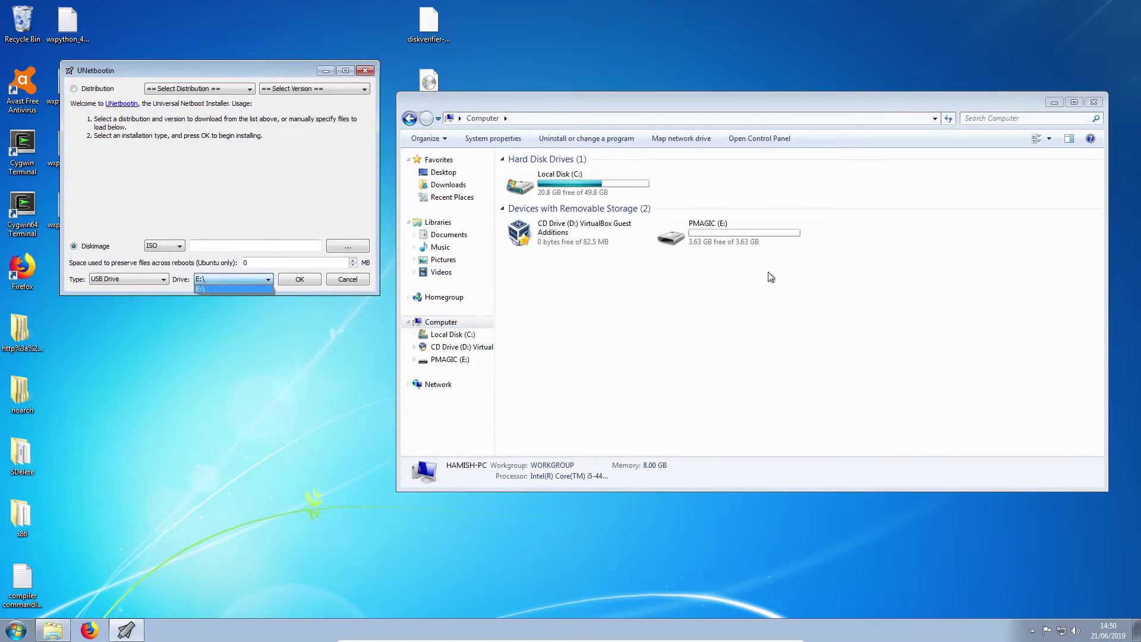
pyautogui.click(238, 229)
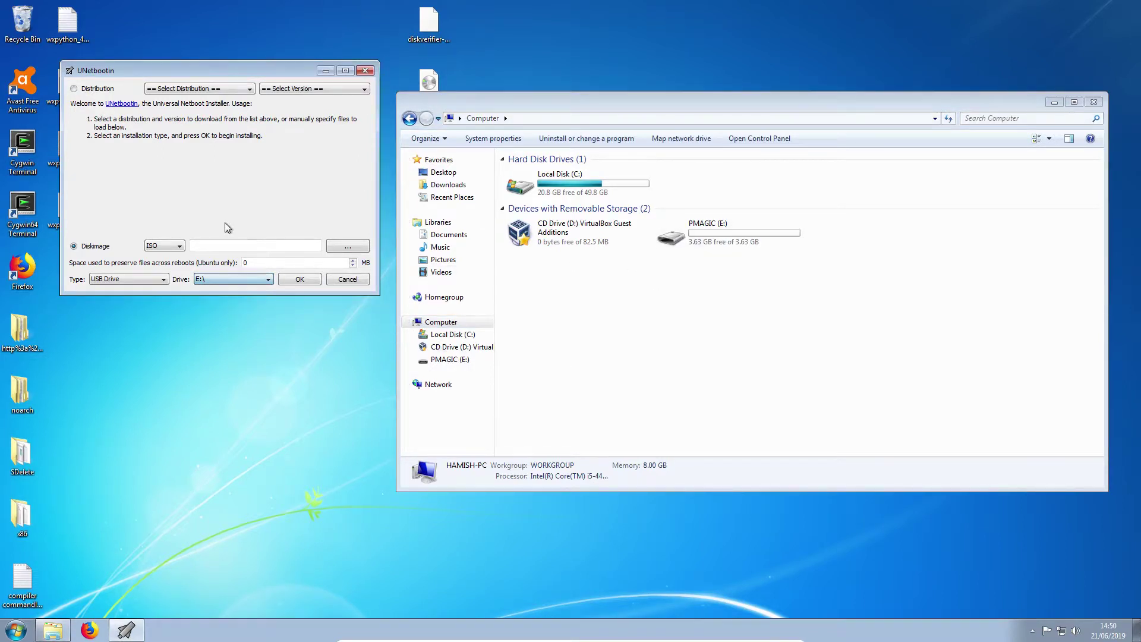
# Step: Load pmagic_2019_05_30.iso from the Desktop as the disk image and start writing to E:\
pyautogui.click(330, 247)
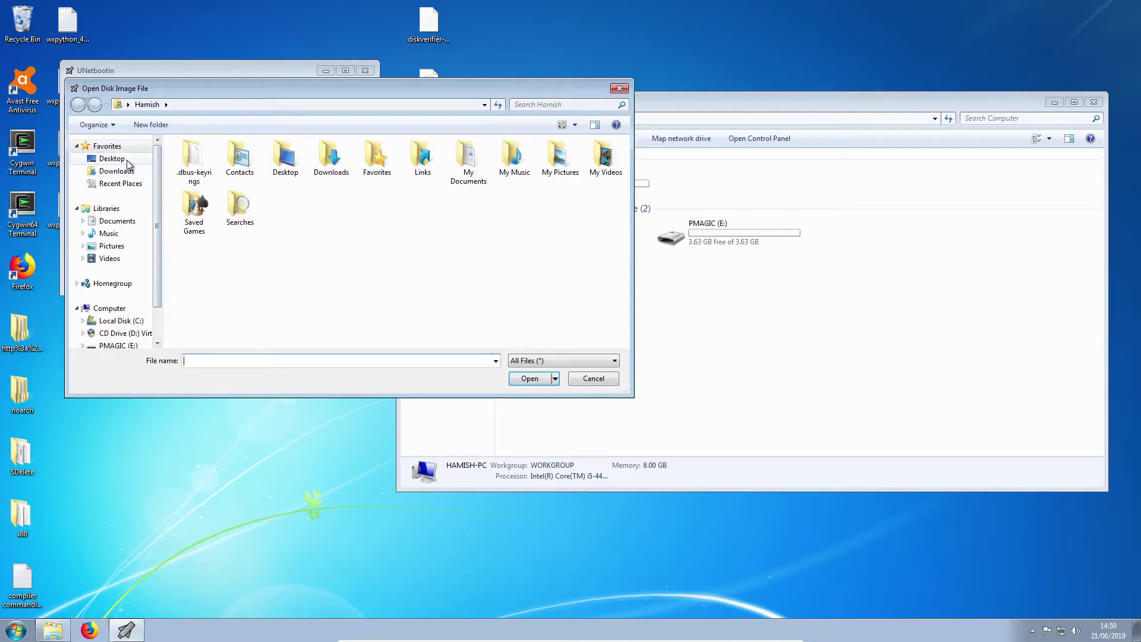
pyautogui.click(127, 160)
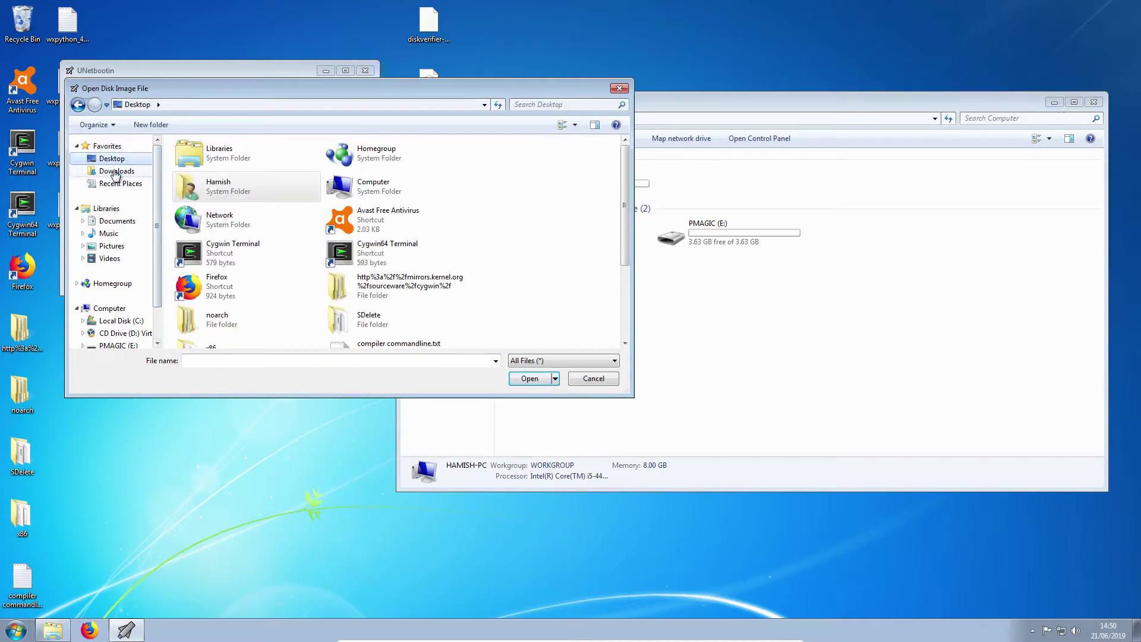
pyautogui.scroll(-1, 297, 241)
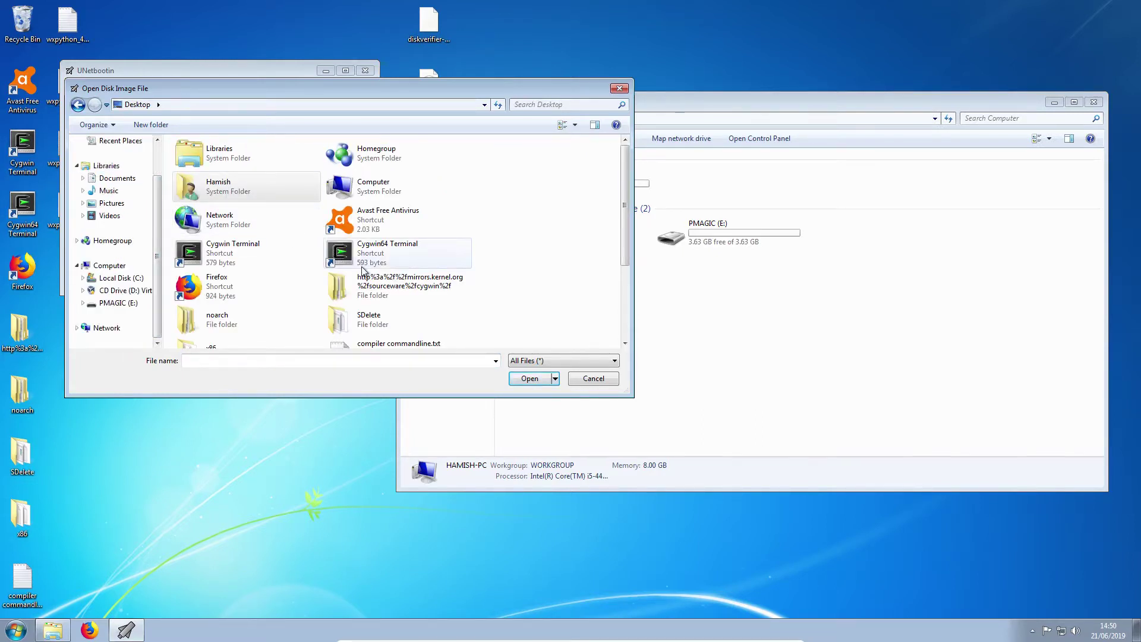
pyautogui.scroll(-1, 611, 247)
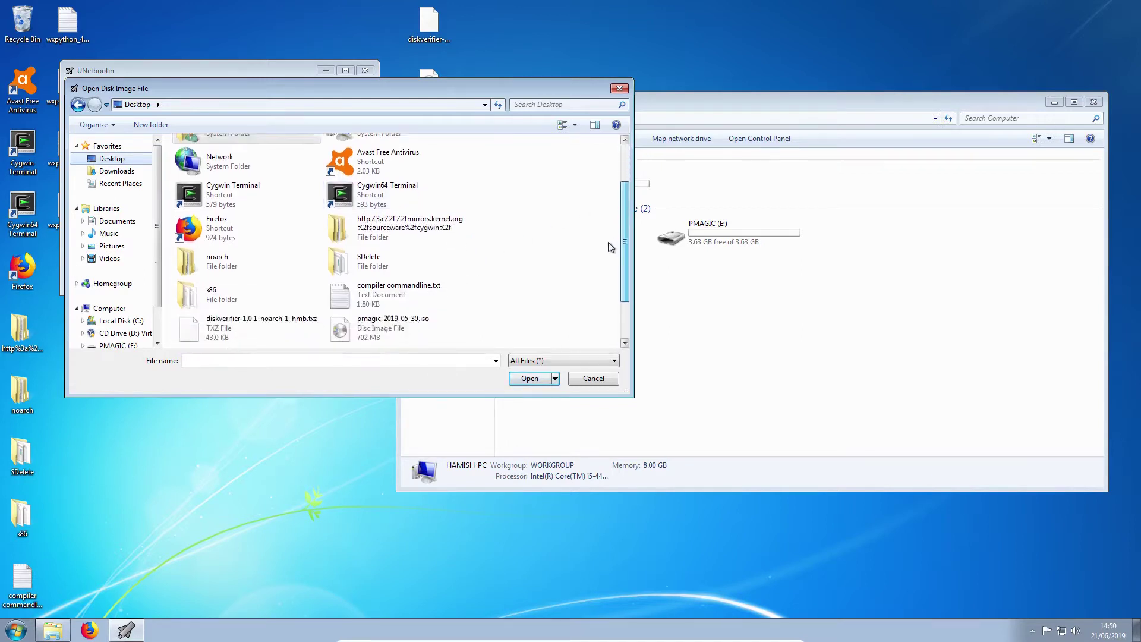
pyautogui.scroll(-1, 611, 247)
pyautogui.click(410, 262)
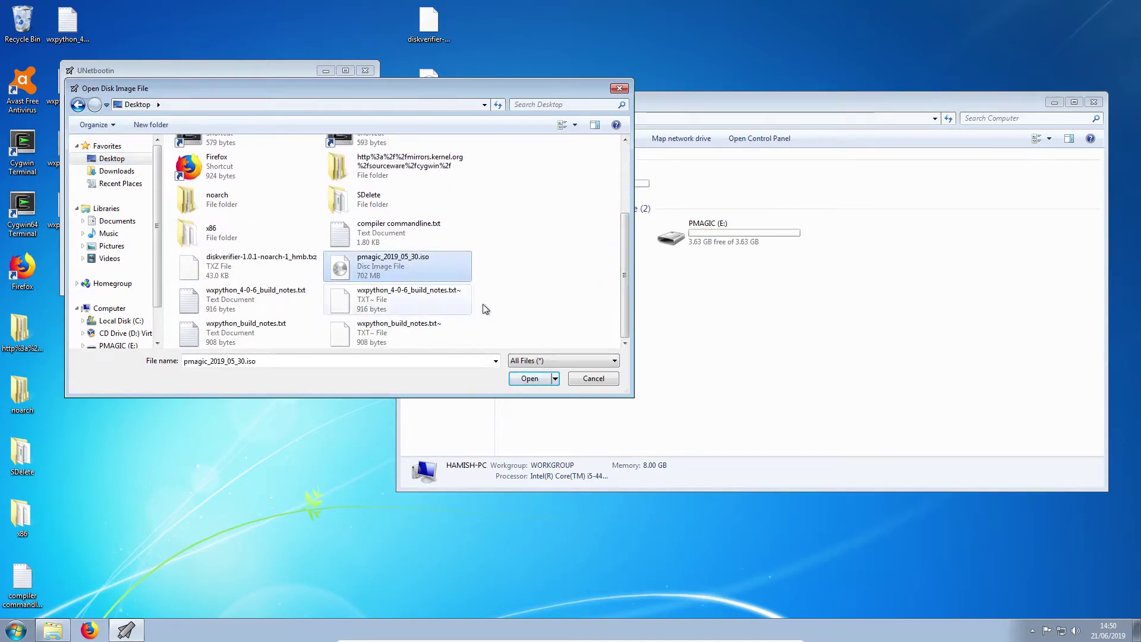
pyautogui.click(520, 380)
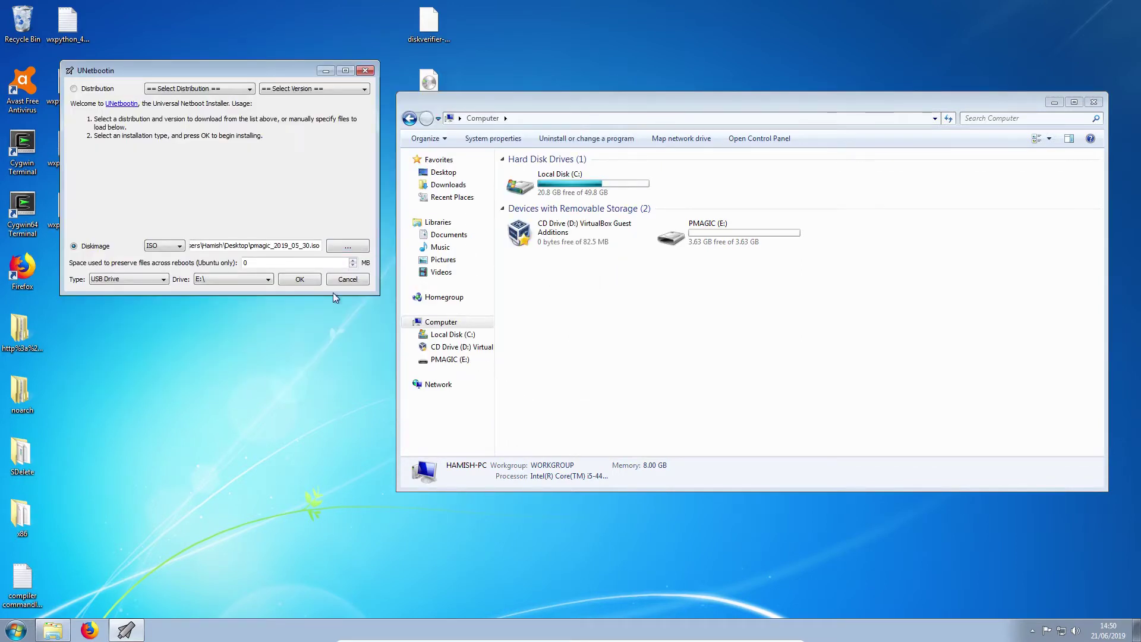
pyautogui.click(301, 282)
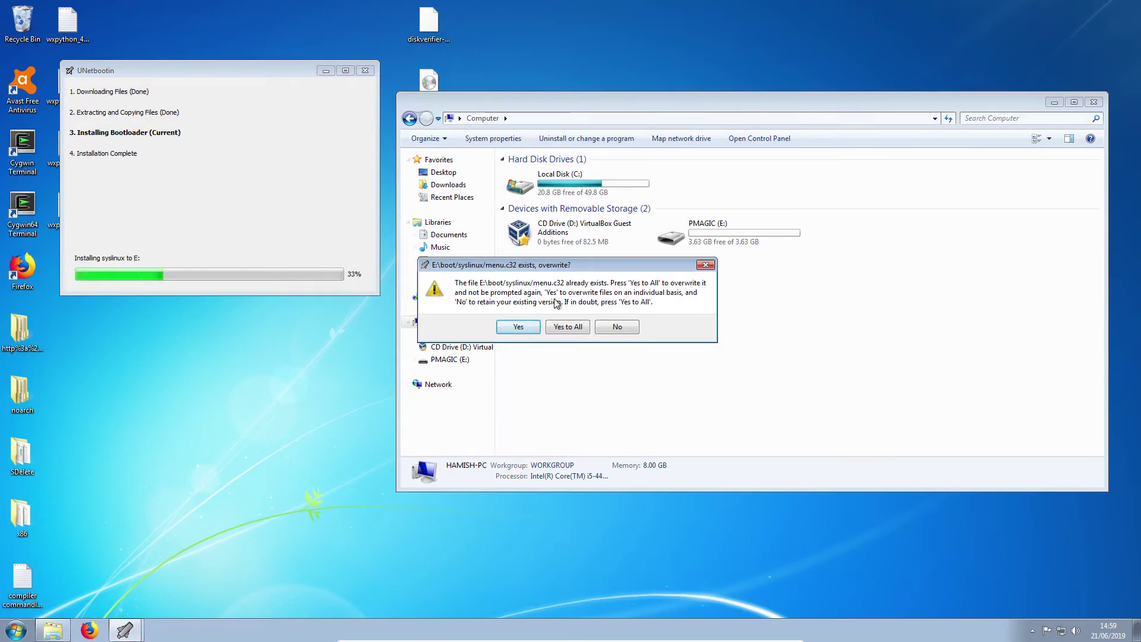
# Step: Choose 'Yes to All' to overwrite the existing boot files, letting installation complete
pyautogui.click(555, 330)
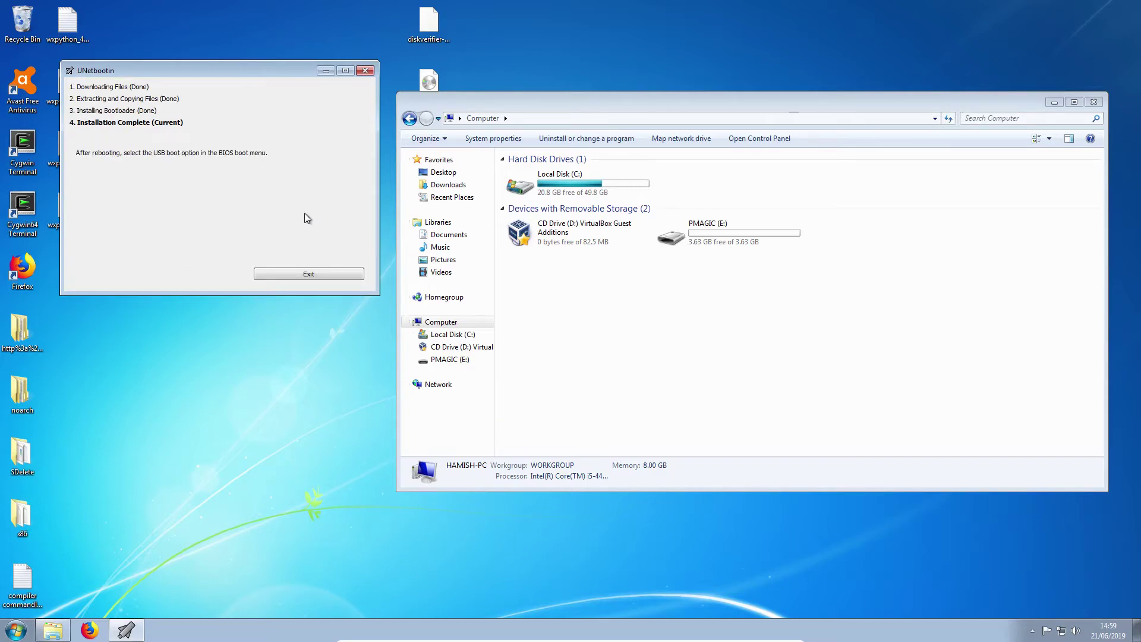
# Step: Exit UNetbootin and copy diskverifier-1.0.1-noarch-1_hmb.txz into E:\pmagic\pmodules
pyautogui.click(293, 274)
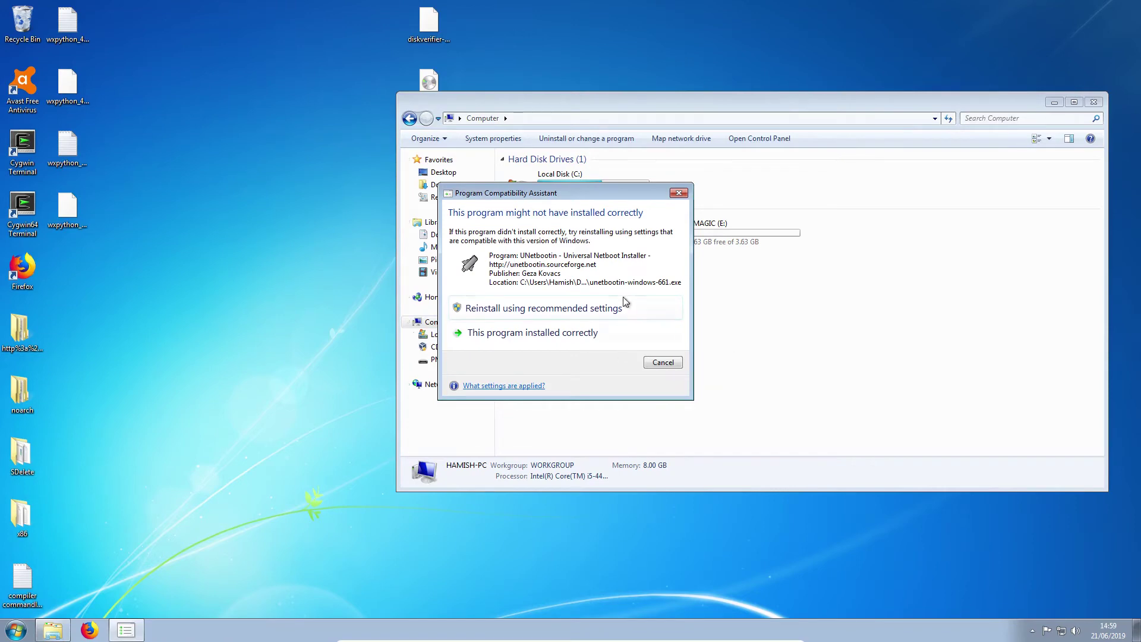
pyautogui.click(647, 364)
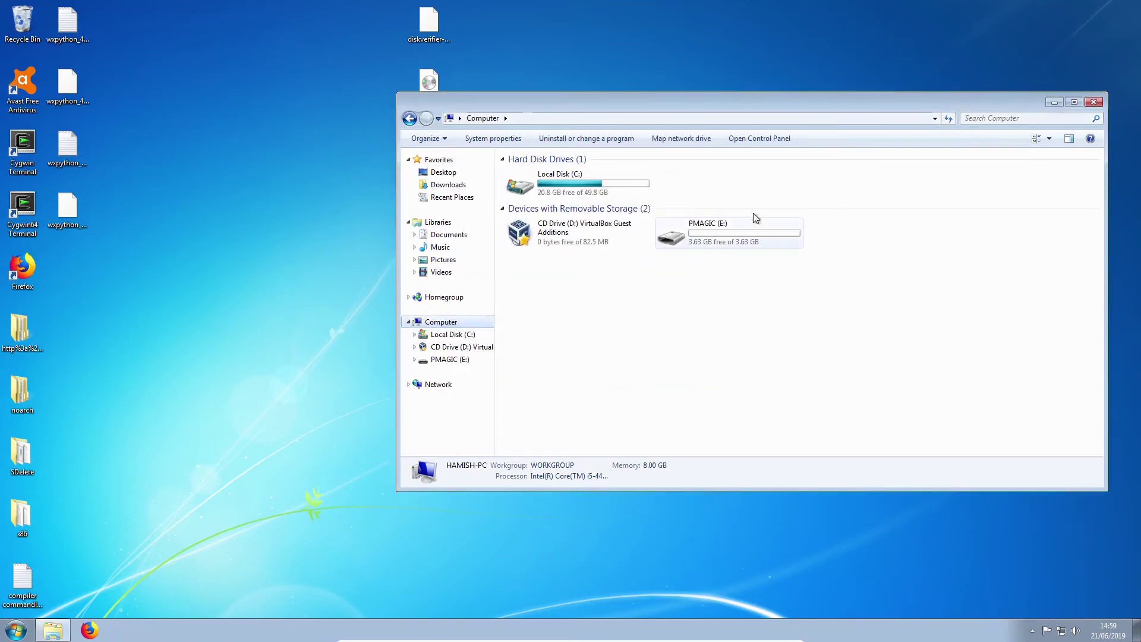
pyautogui.click(707, 236)
pyautogui.doubleClick(707, 235)
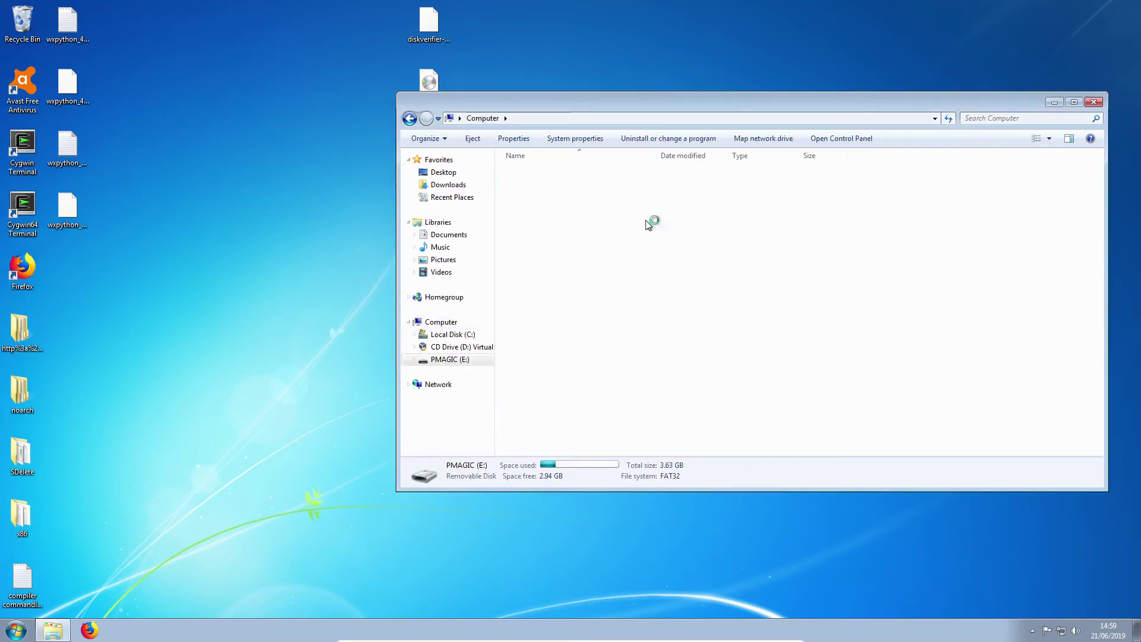
pyautogui.doubleClick(562, 209)
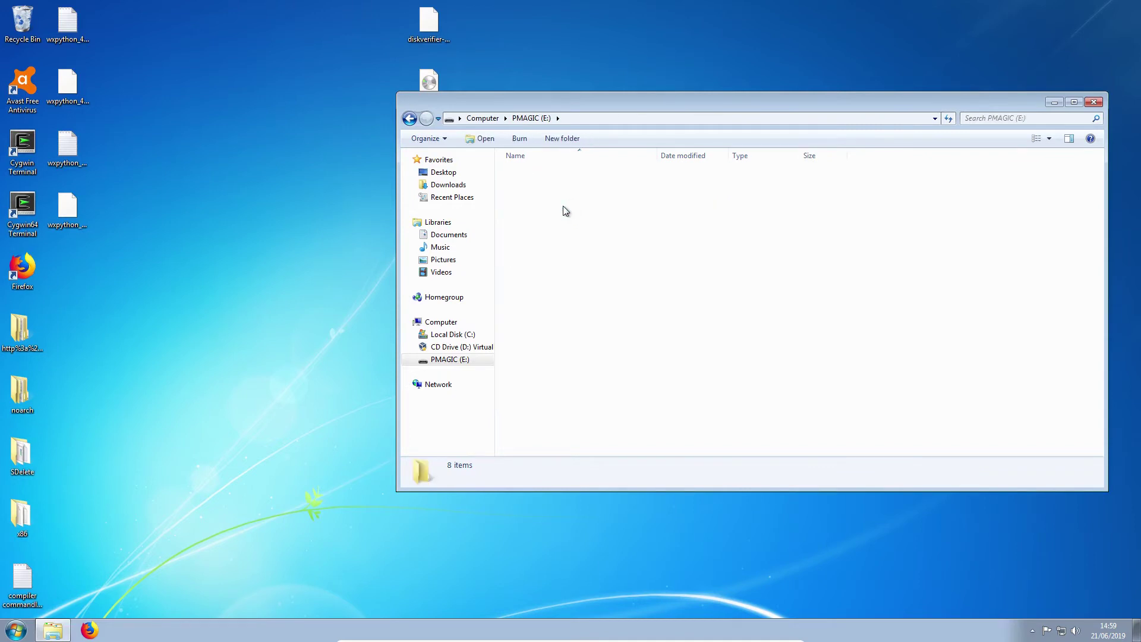
pyautogui.doubleClick(548, 177)
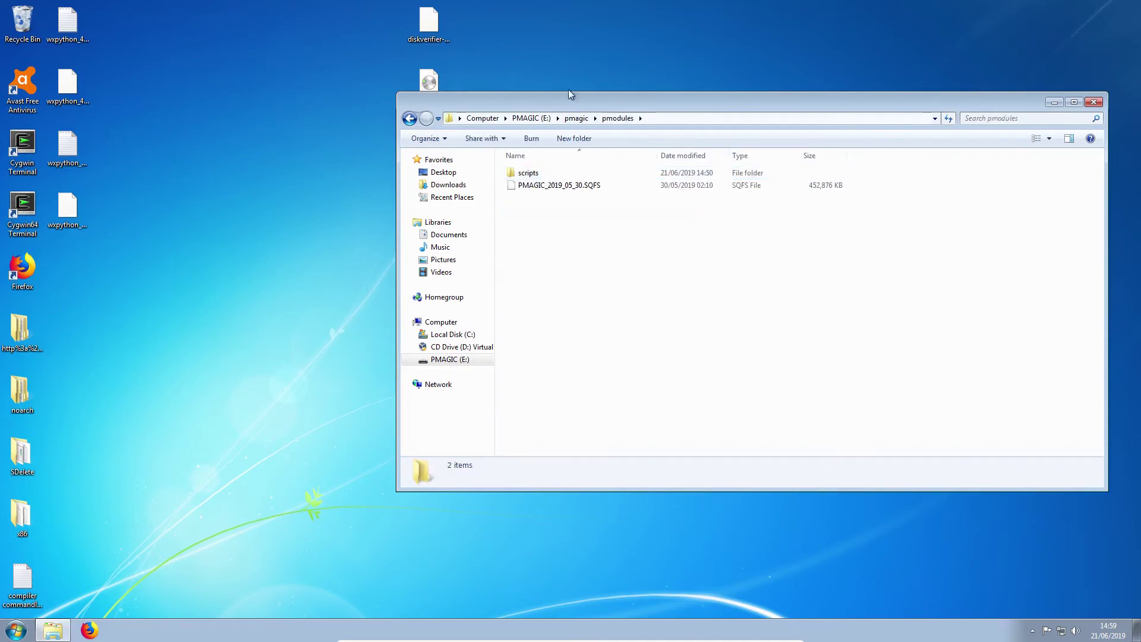
pyautogui.moveTo(423, 23); pyautogui.dragTo(551, 293)
pyautogui.click(551, 294)
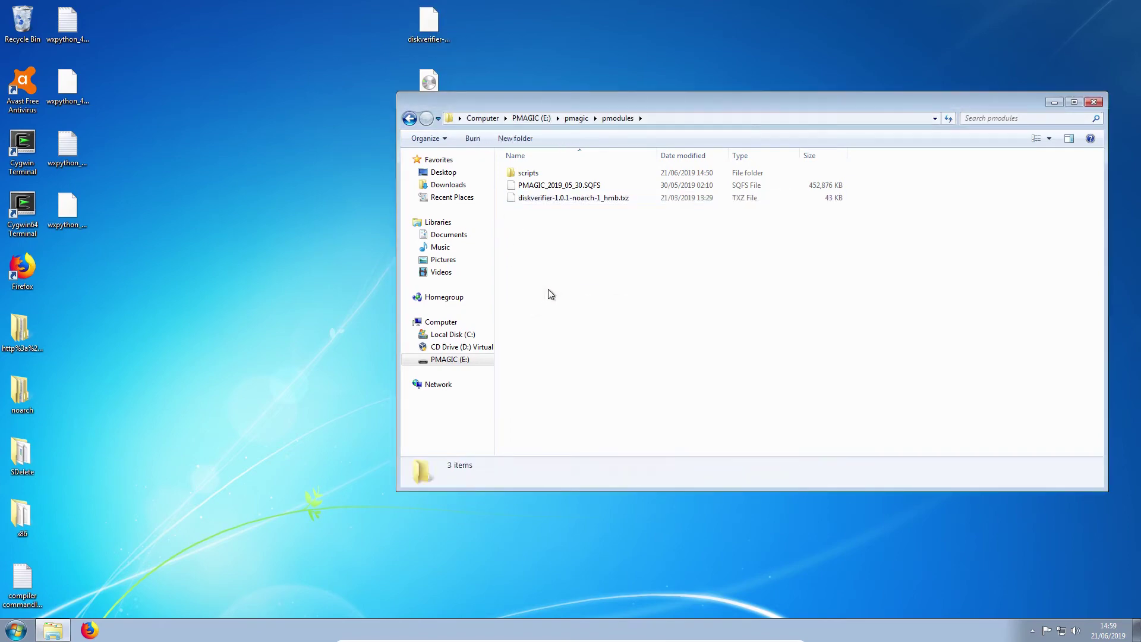
# Step: Safely eject the PMAGIC flash disk from the notification area
pyautogui.click(1032, 631)
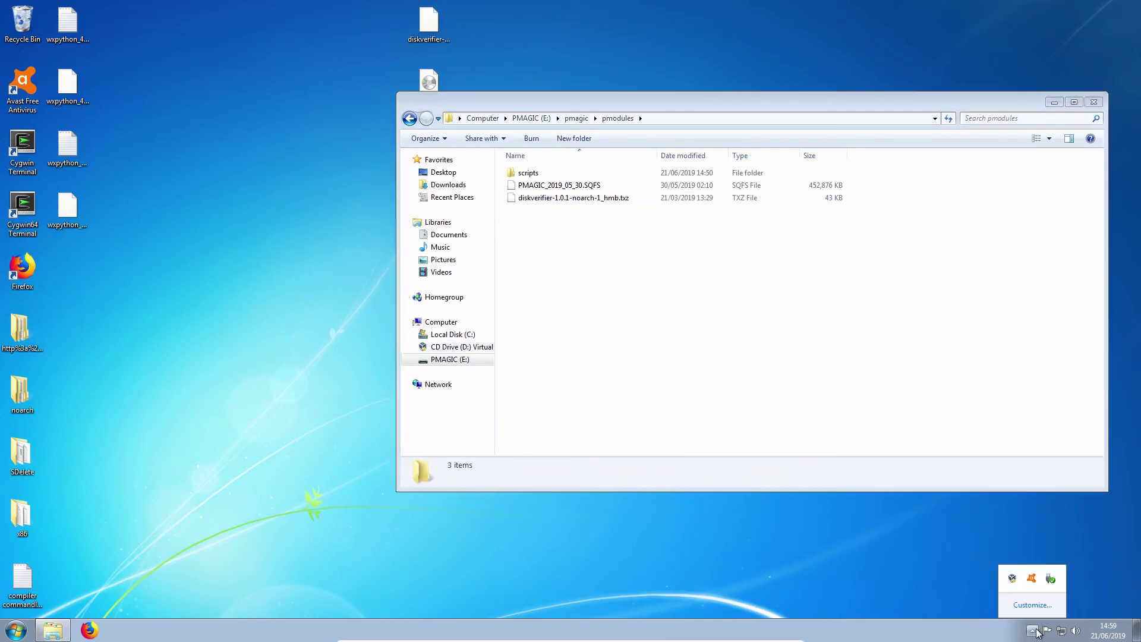
pyautogui.click(1050, 579)
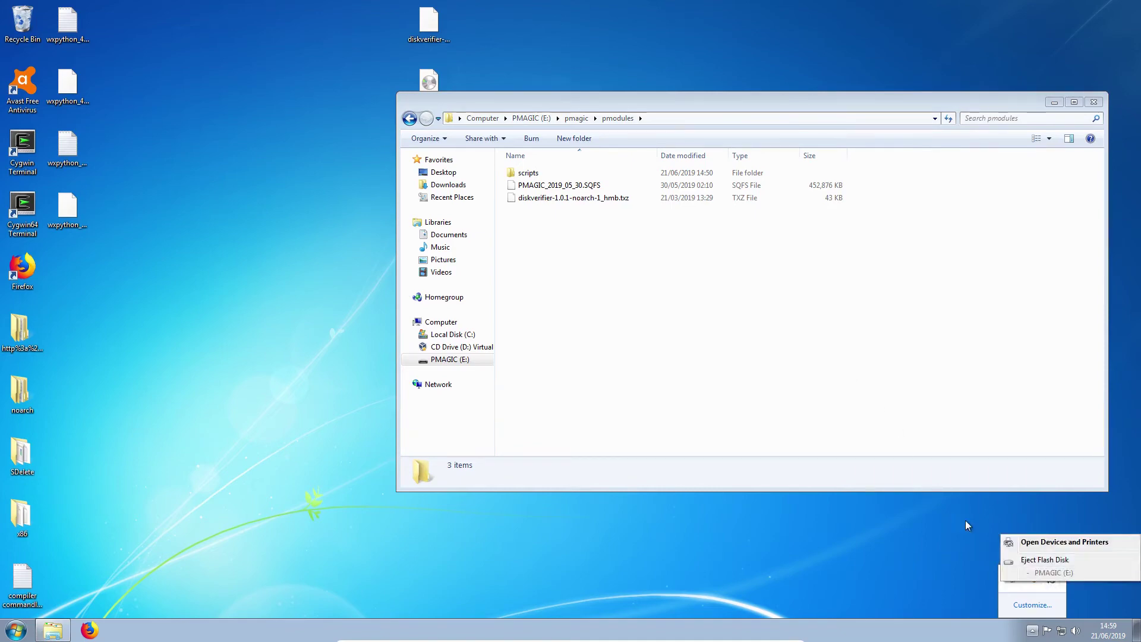
pyautogui.click(1029, 562)
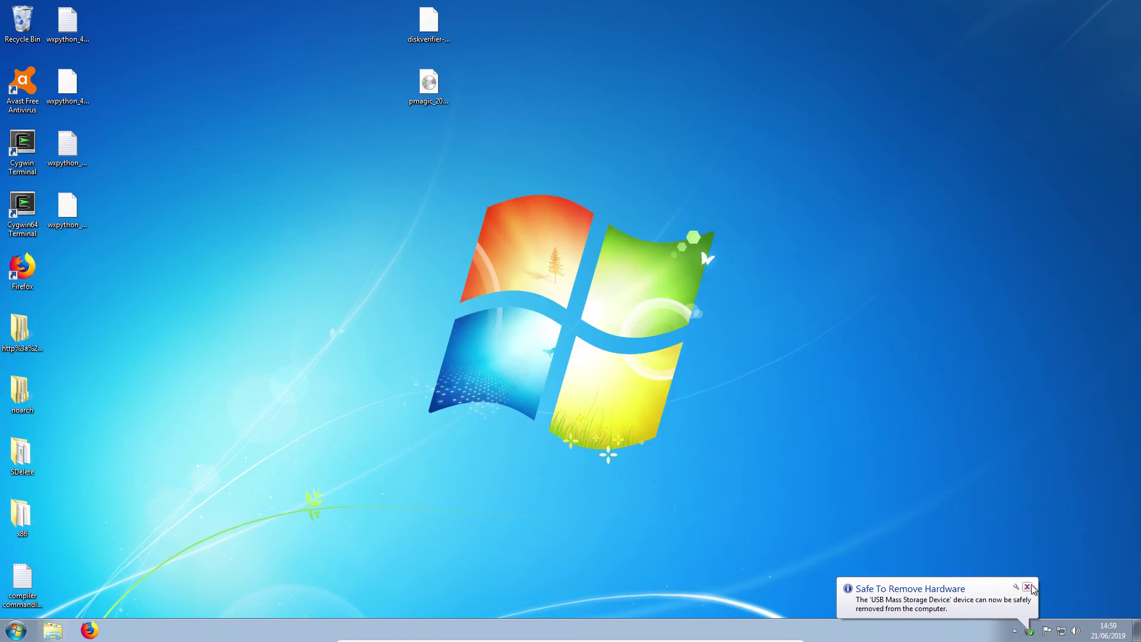
# Step: Dismiss the 'Safe To Remove Hardware' balloon
pyautogui.click(1030, 587)
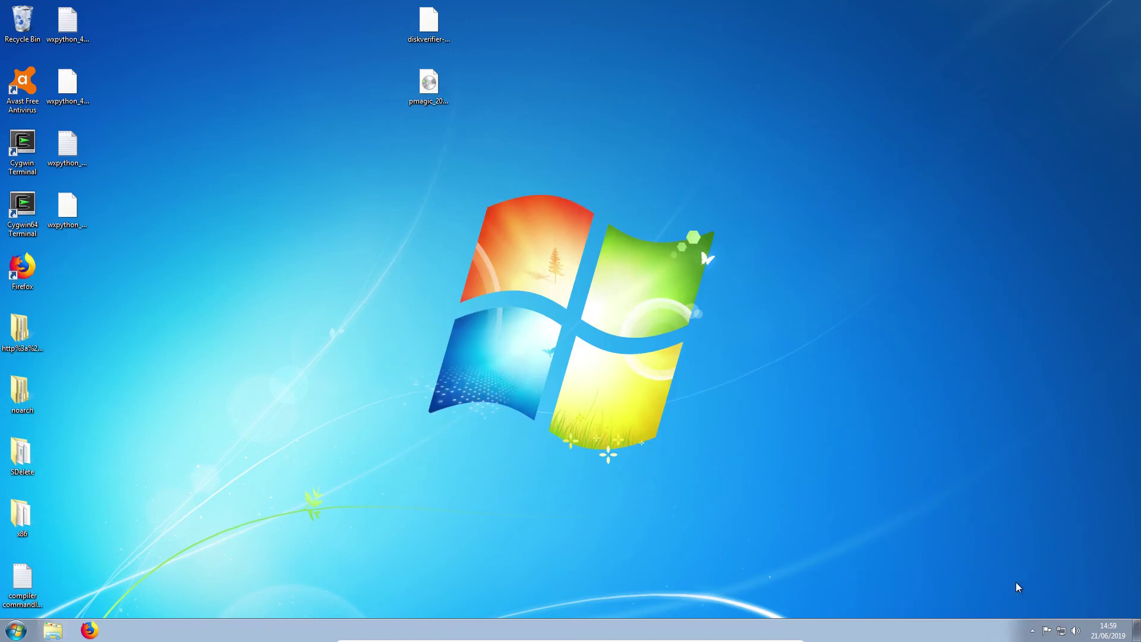